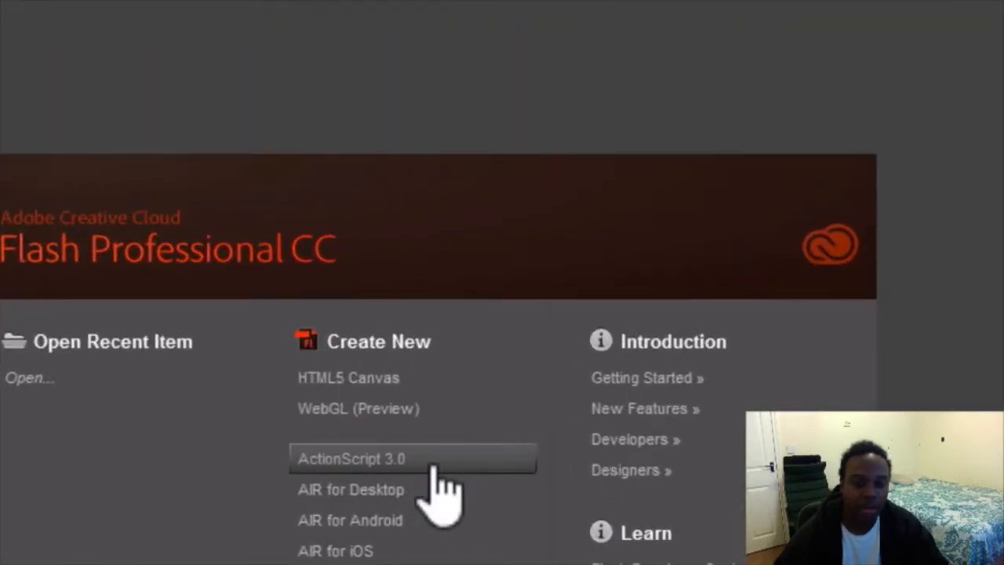
- Create a new ActionScript 3.0 document and switch the workspace to Essentials
left_click(432, 467)
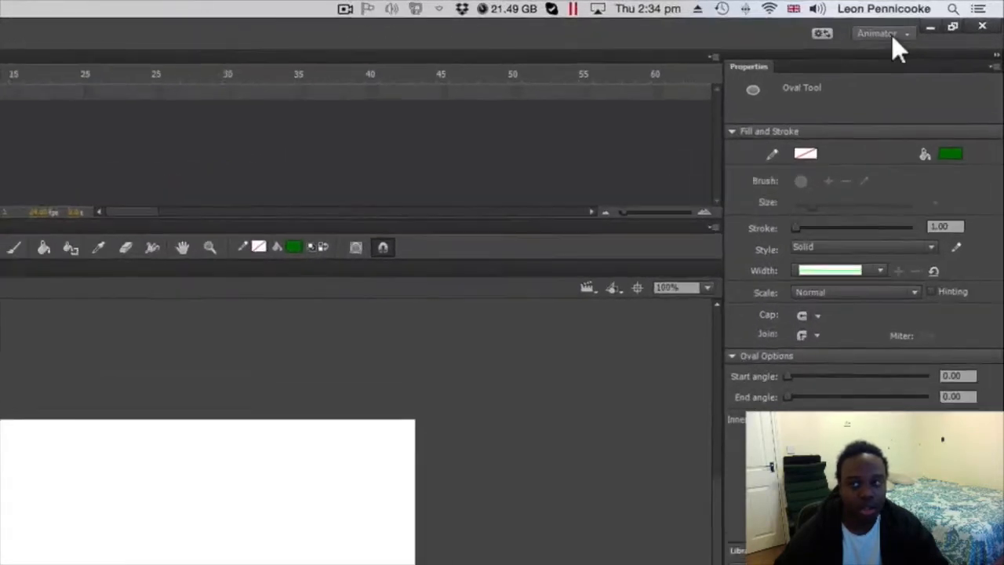
left_click(936, 22)
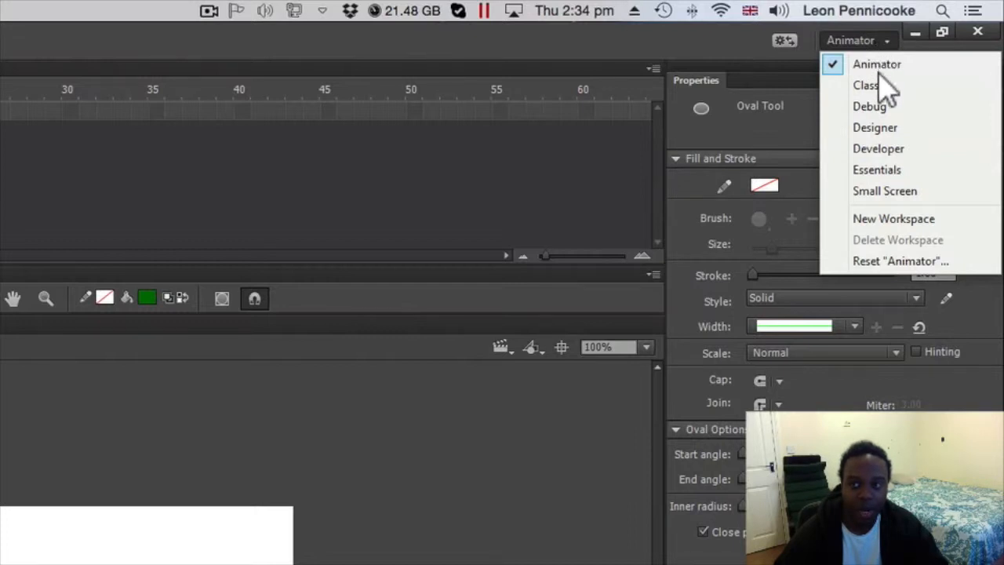
left_click(890, 169)
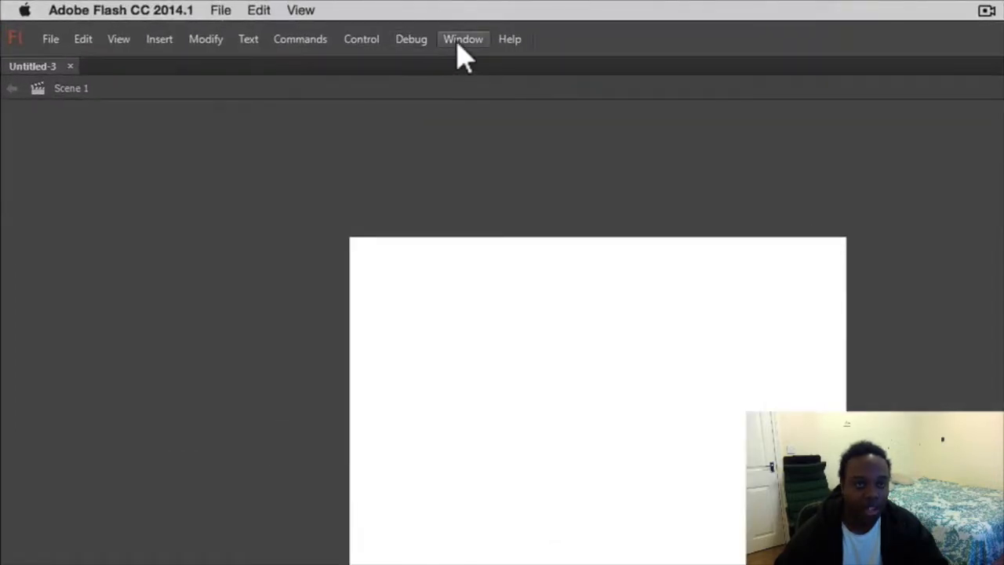
- Show the list of available workspaces
left_click(270, 25)
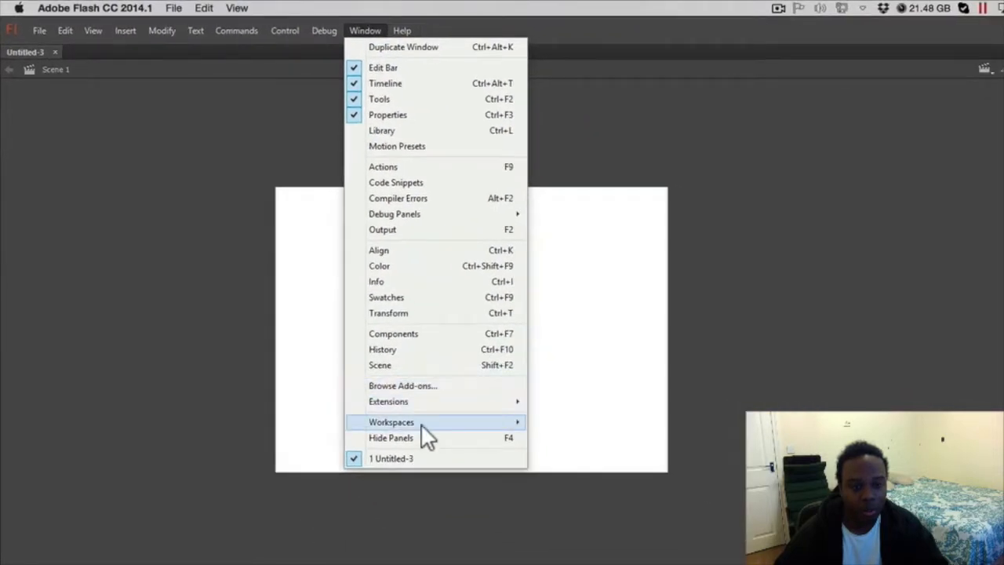
mouse_move(537, 539)
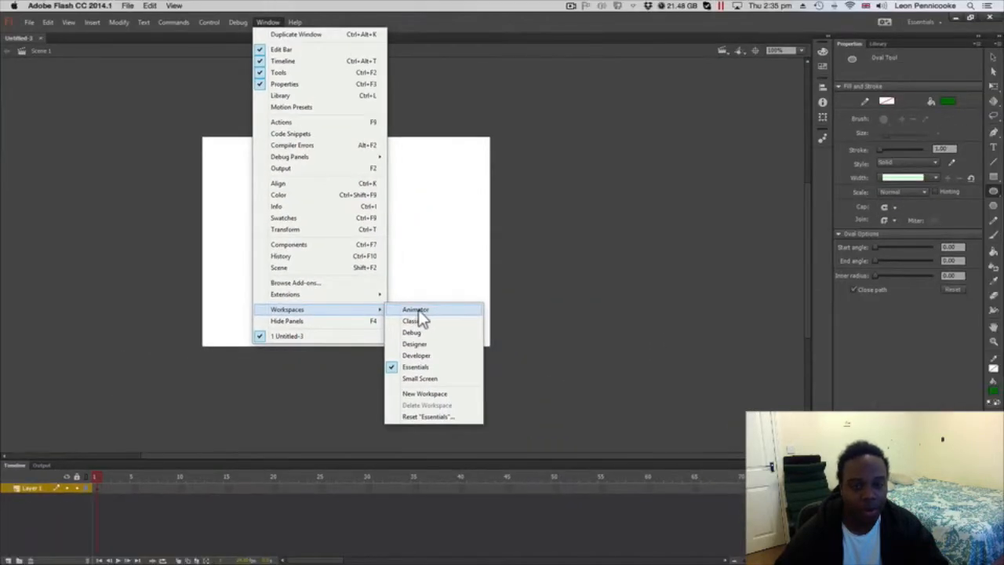
left_click(430, 310)
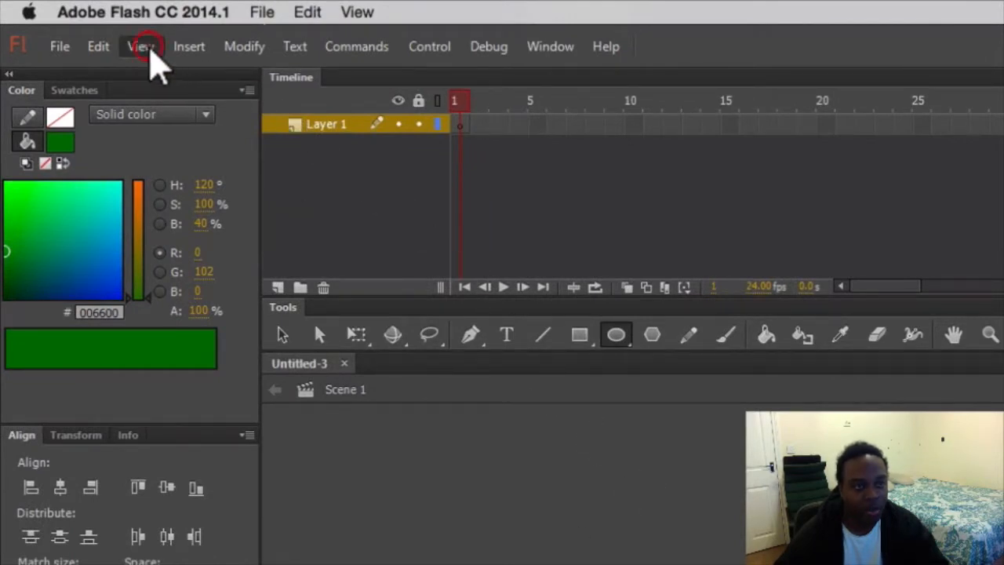
- Show the rulers and add a horizontal guide at about 200 px and a vertical guide at about 295 px
left_click(155, 49)
left_click(169, 234)
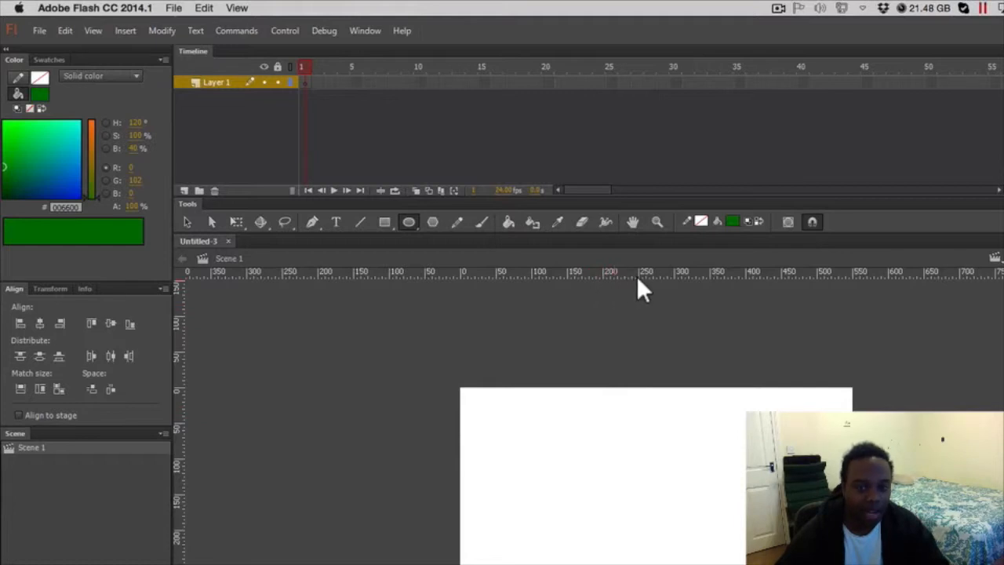
left_click_drag(636, 276, 635, 519)
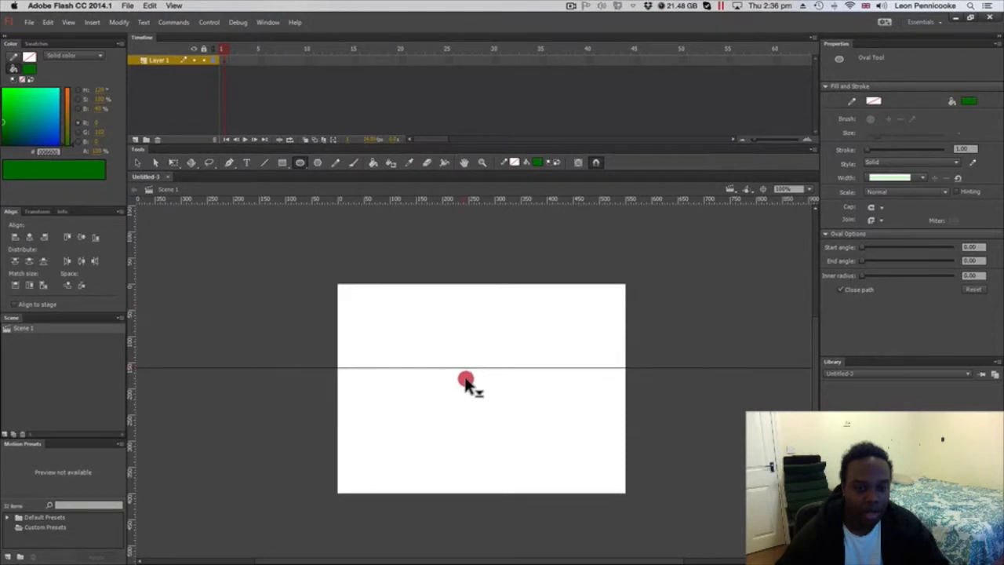
left_click_drag(466, 382, 466, 387)
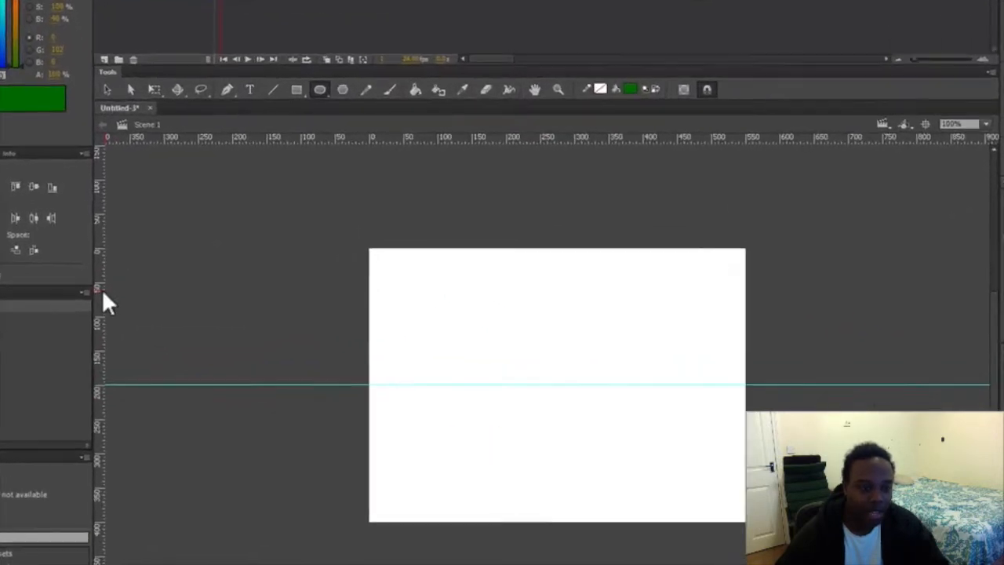
left_click_drag(97, 286, 584, 336)
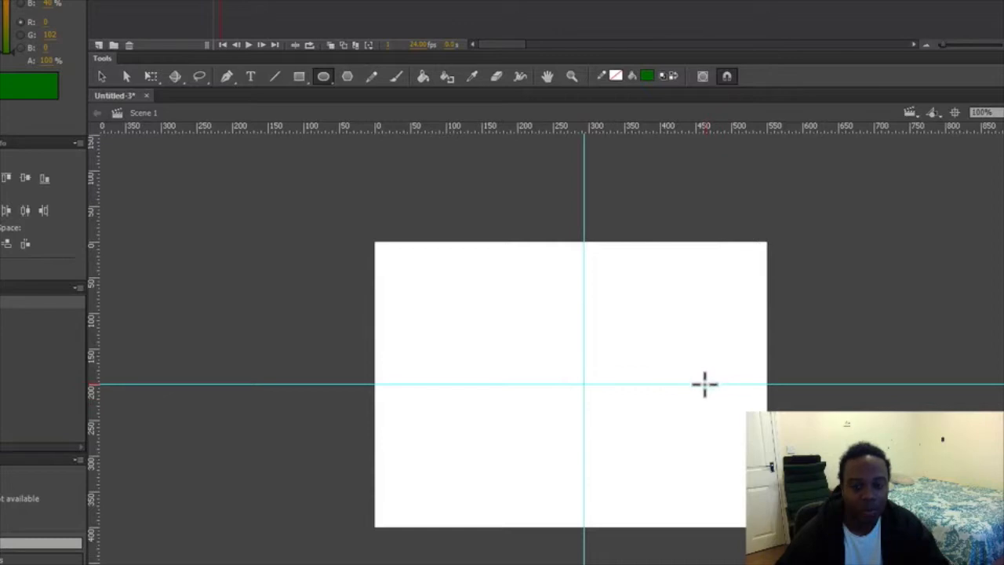
- Move the horizontal guide to about 150 px and the vertical one to about 275 px, and add another horizontal guide at about 70 px
left_click(103, 75)
left_click_drag(468, 383, 467, 349)
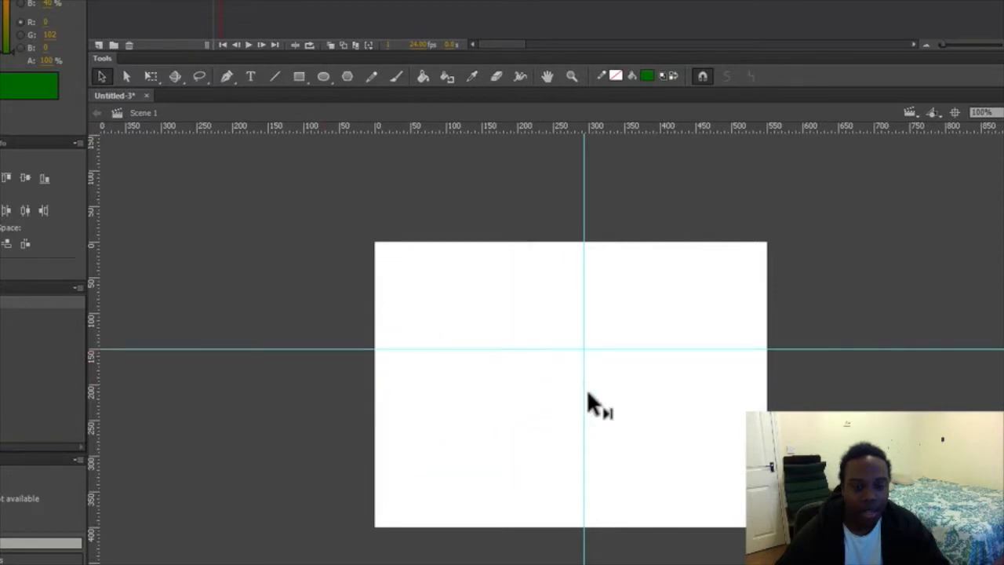
mouse_move(584, 399)
left_mouse_down()
mouse_move(554, 404)
mouse_move(576, 407)
mouse_move(572, 398)
left_mouse_up()
left_click_drag(506, 130, 514, 294)
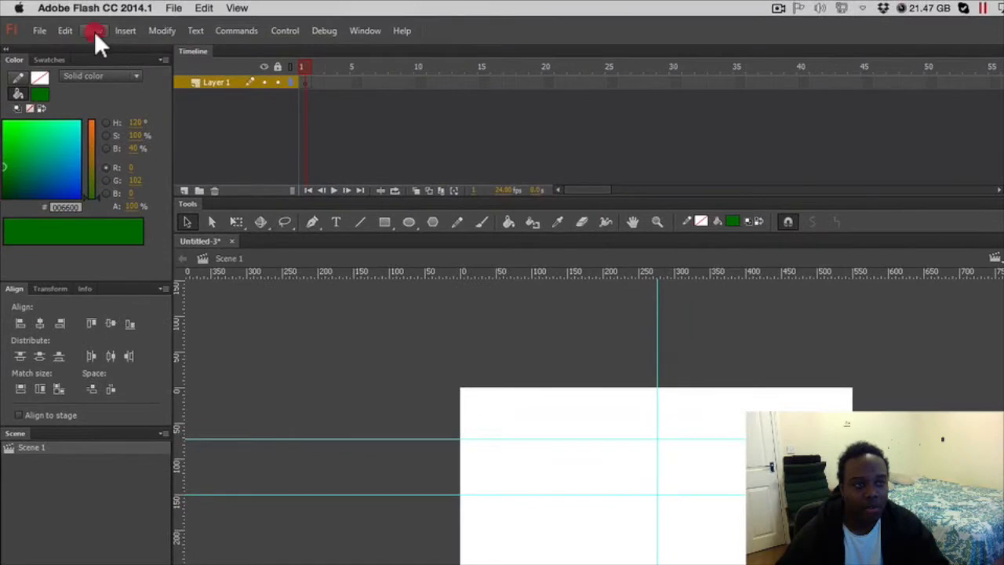
- Set the guide color to red and shift both horizontal guides further down the stage
left_click(94, 31)
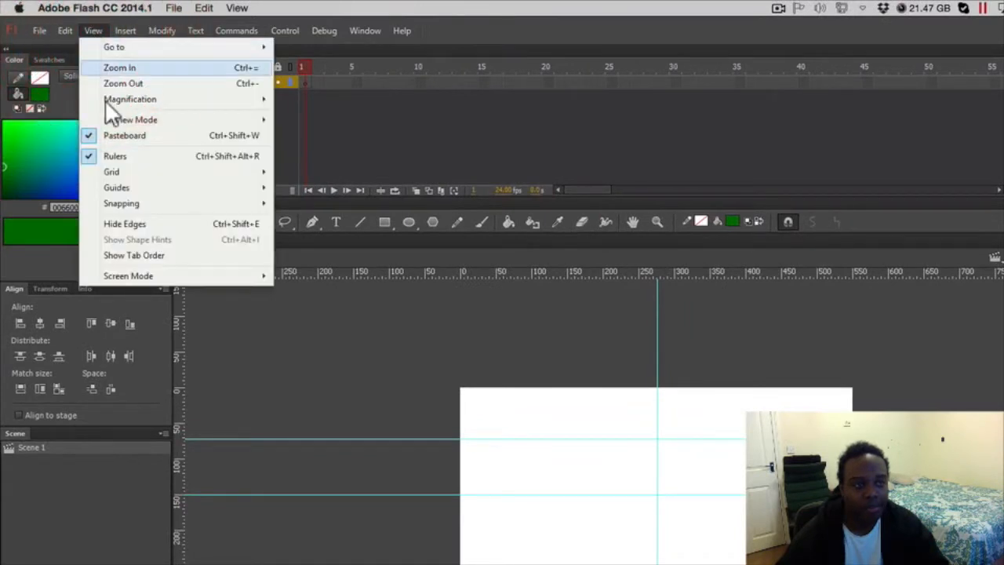
mouse_move(124, 186)
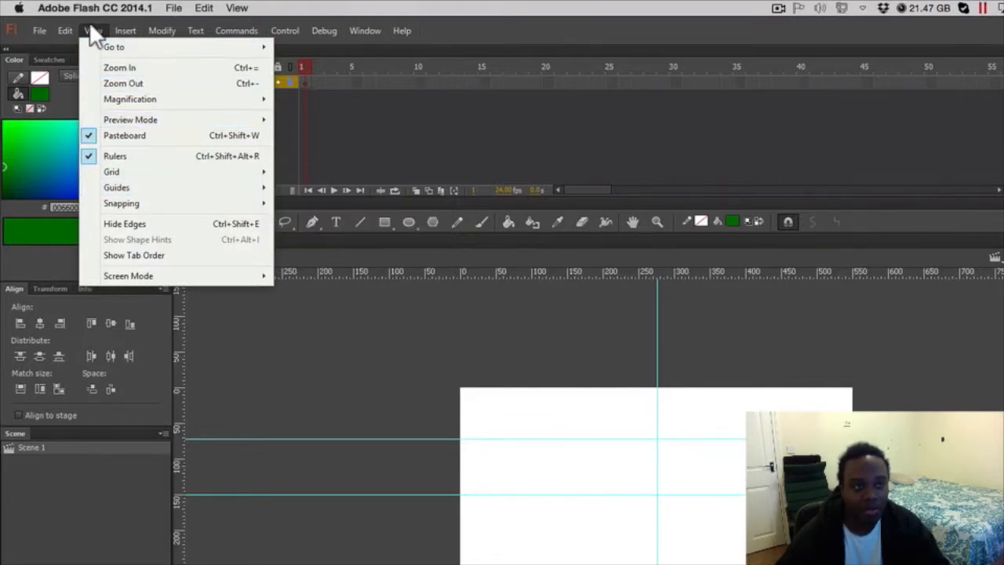
mouse_move(139, 189)
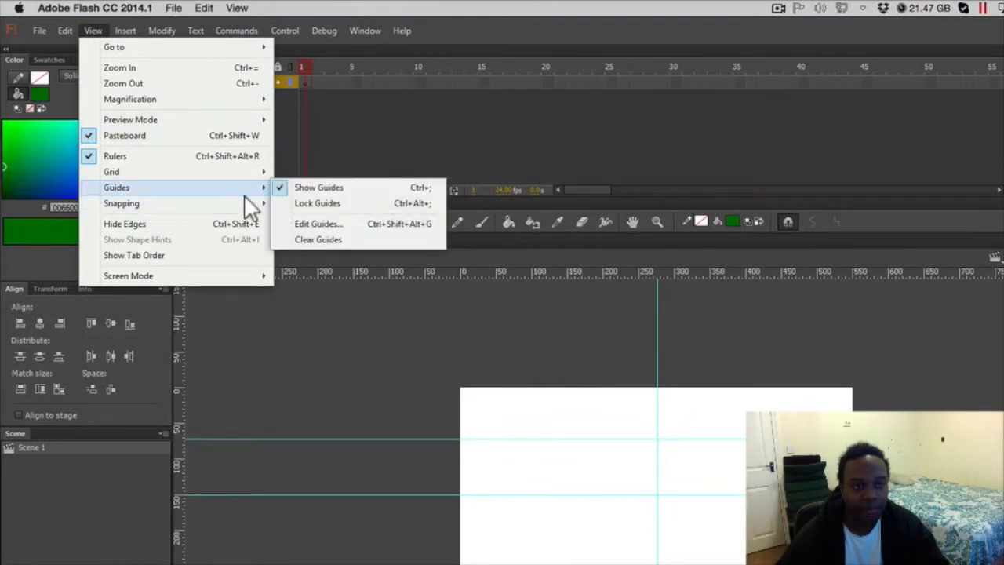
left_click(329, 222)
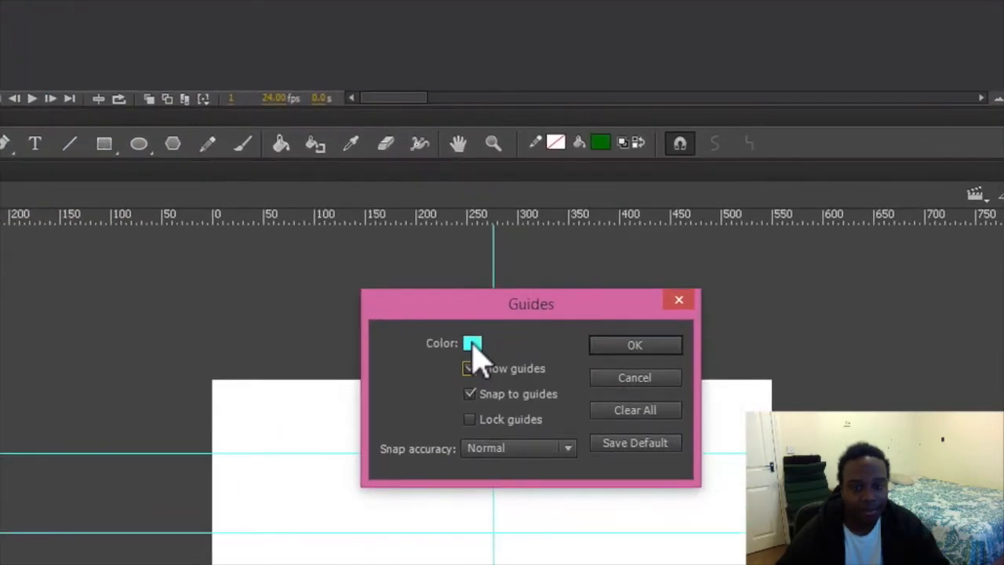
left_click(642, 363)
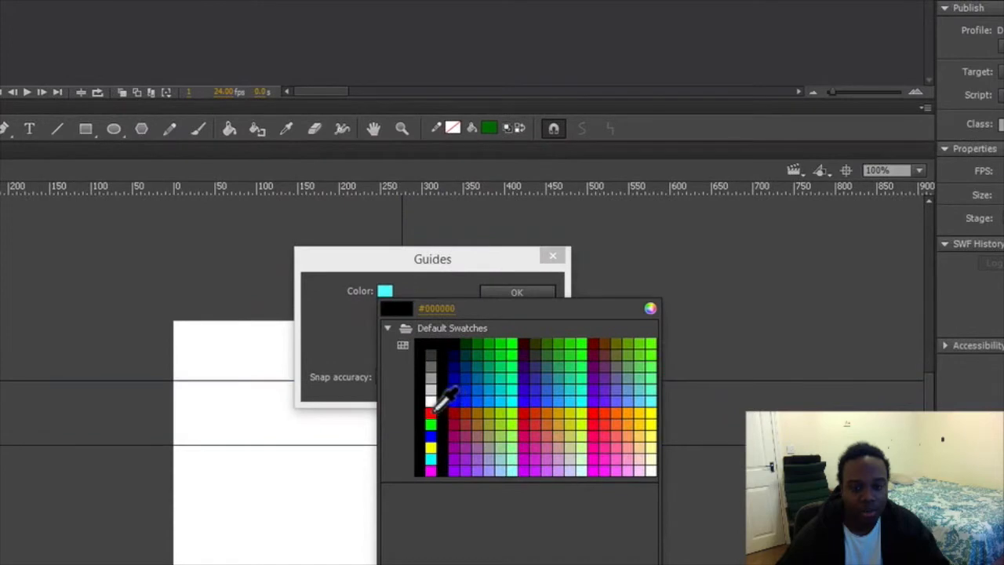
left_click(430, 409)
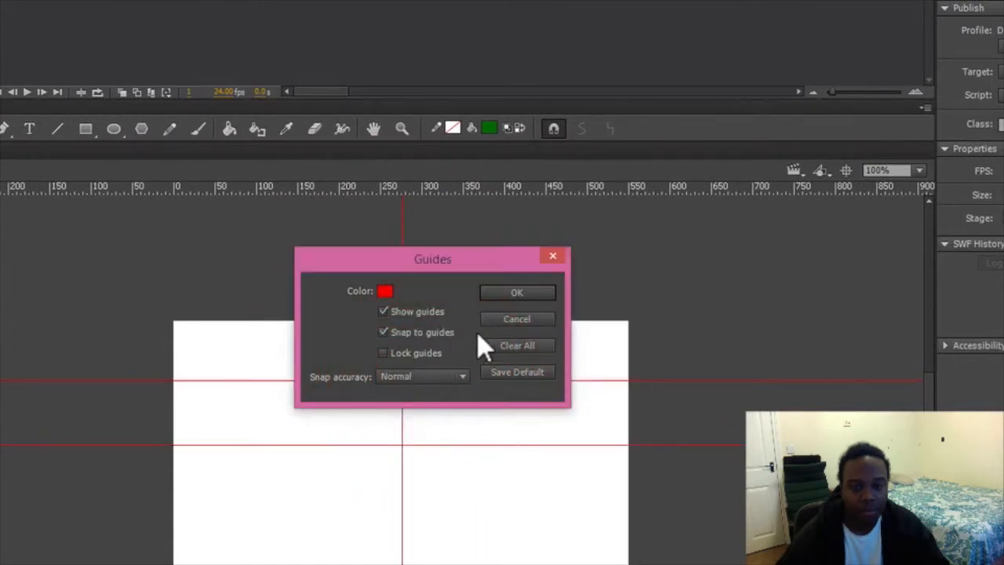
left_click(520, 292)
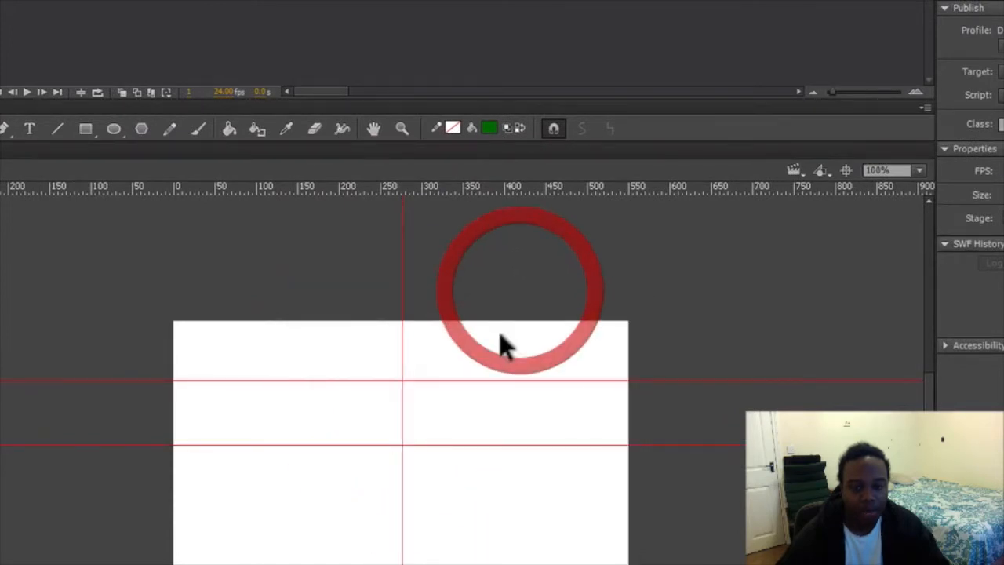
left_click_drag(441, 443, 437, 481)
left_click_drag(455, 375, 455, 387)
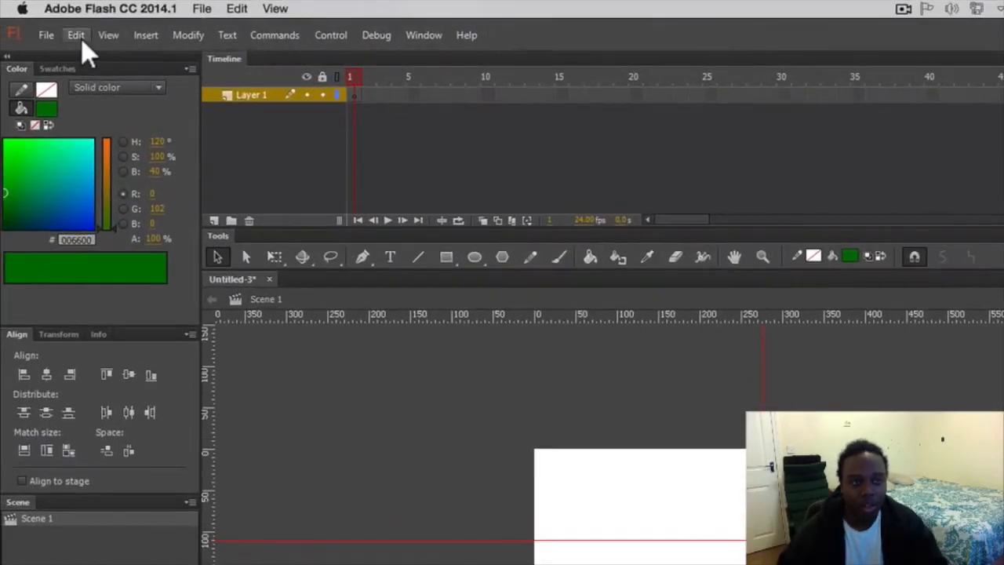
- Clear all guides from the stage
left_click(76, 37)
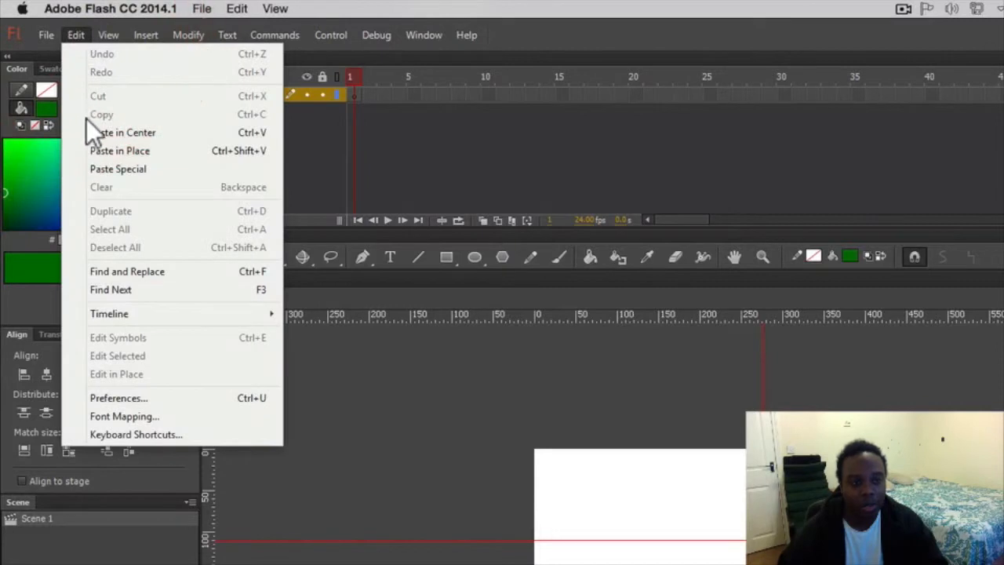
mouse_move(118, 35)
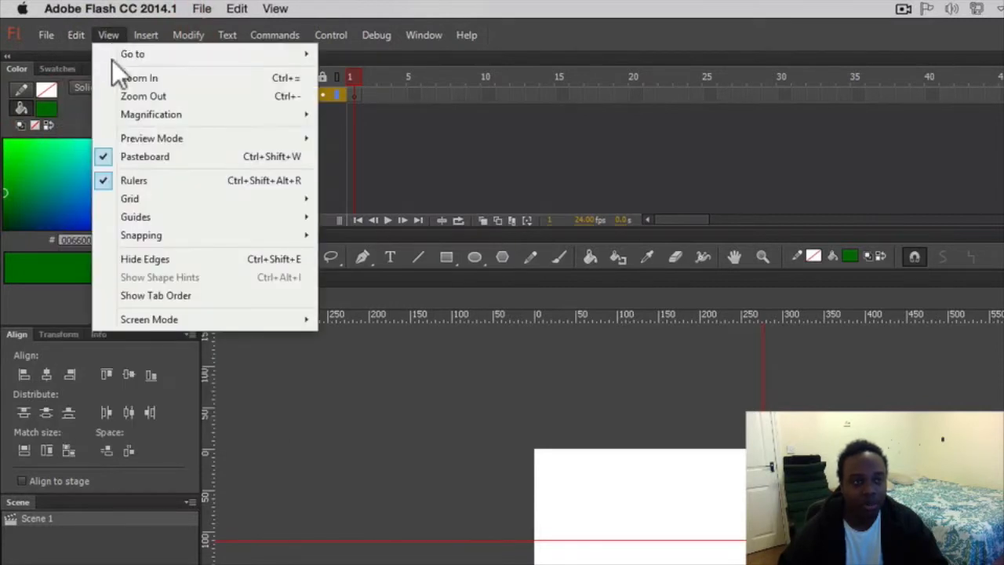
mouse_move(151, 217)
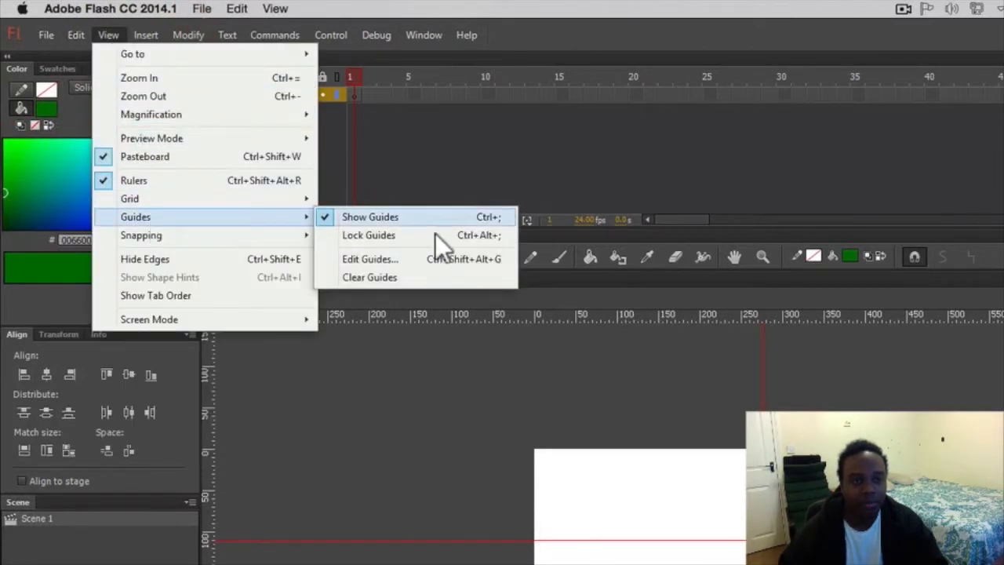
left_click(398, 278)
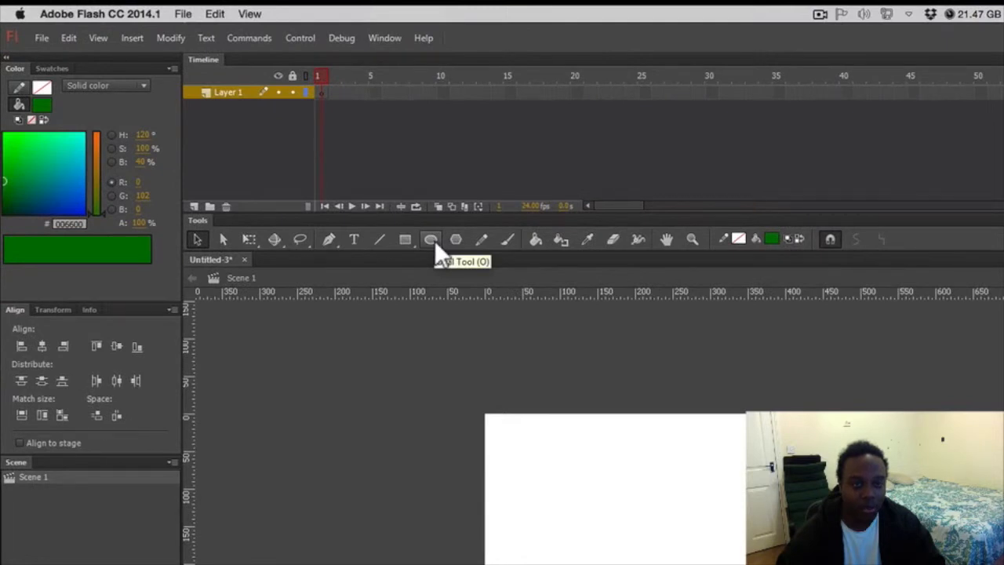
- Draw a green circle about 55 px wide with the Oval Tool near the stage's upper-left corner on frame 1
left_click(435, 240)
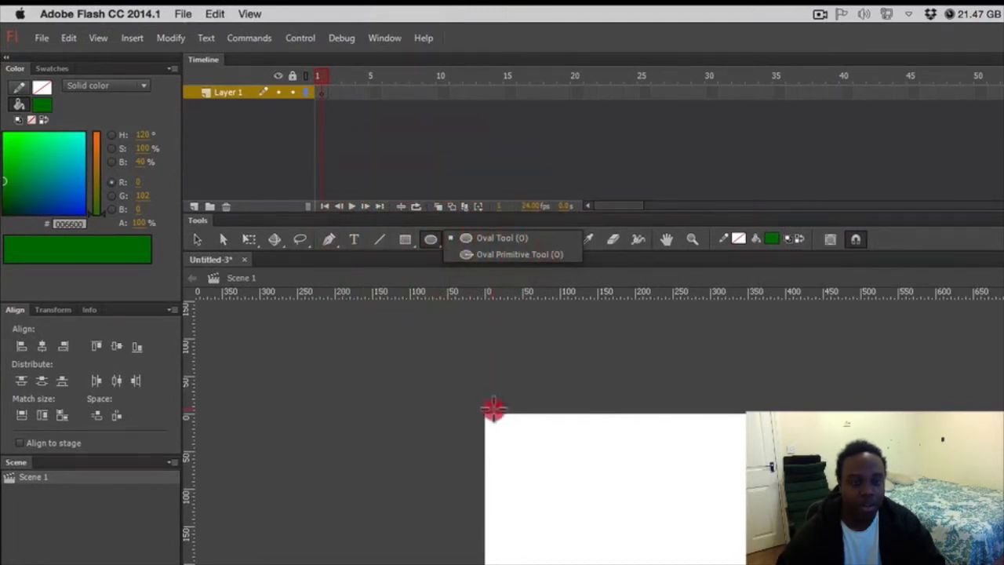
left_click(485, 369)
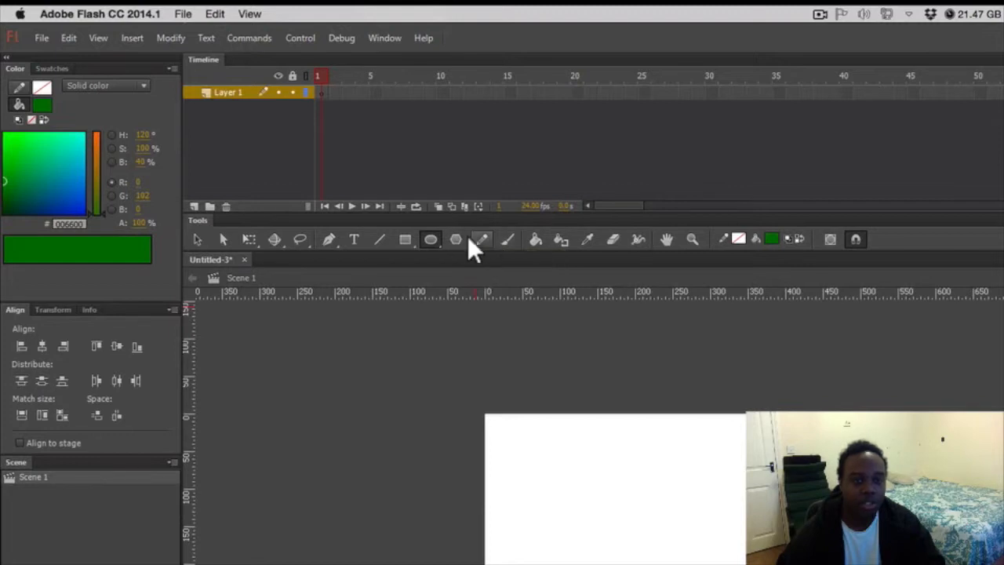
left_click(437, 239)
left_click(488, 238)
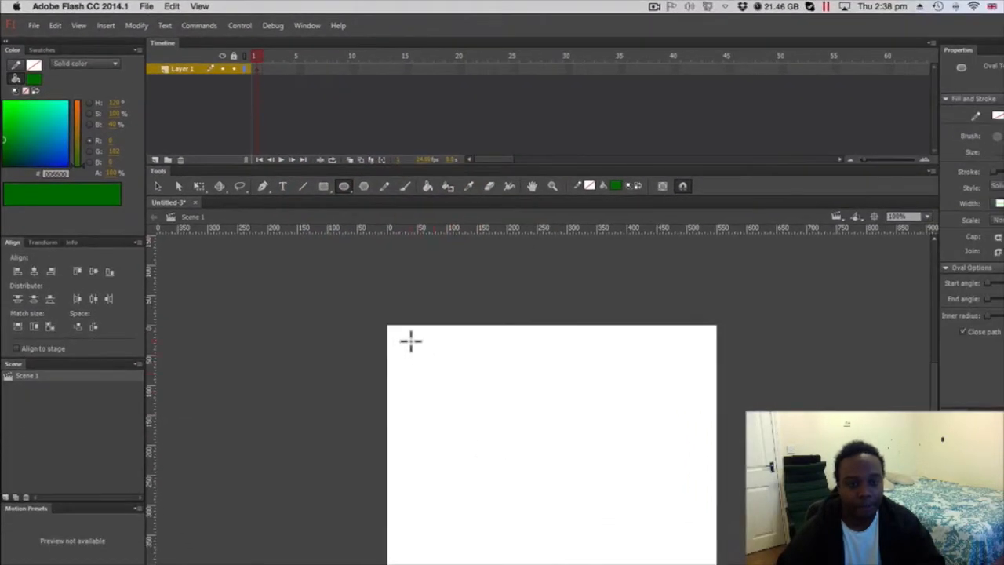
left_click_drag(410, 340, 444, 373)
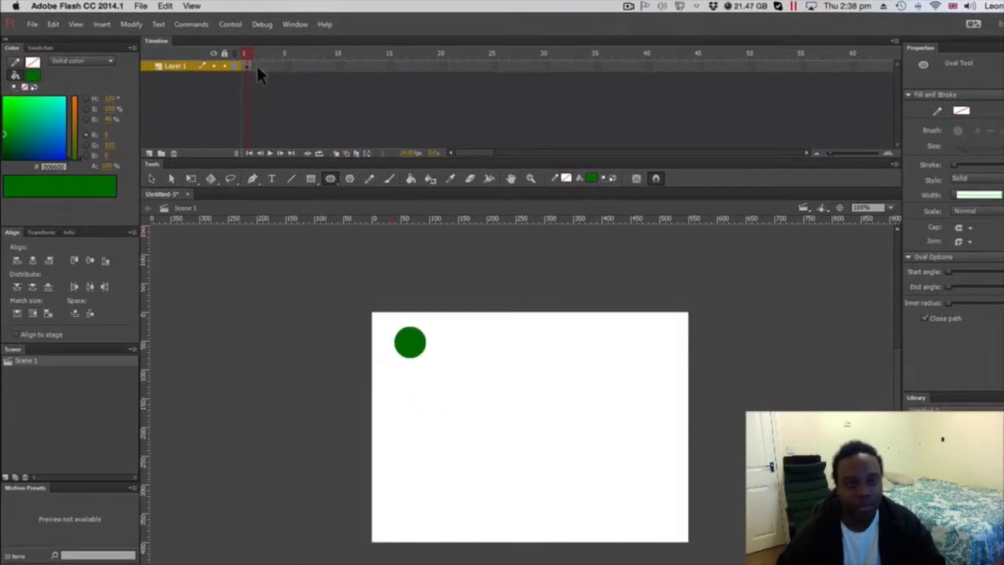
- Add a blank keyframe at frame 2 and draw a green circle about 55 px wide slightly right of the first circle's position
left_click(256, 66)
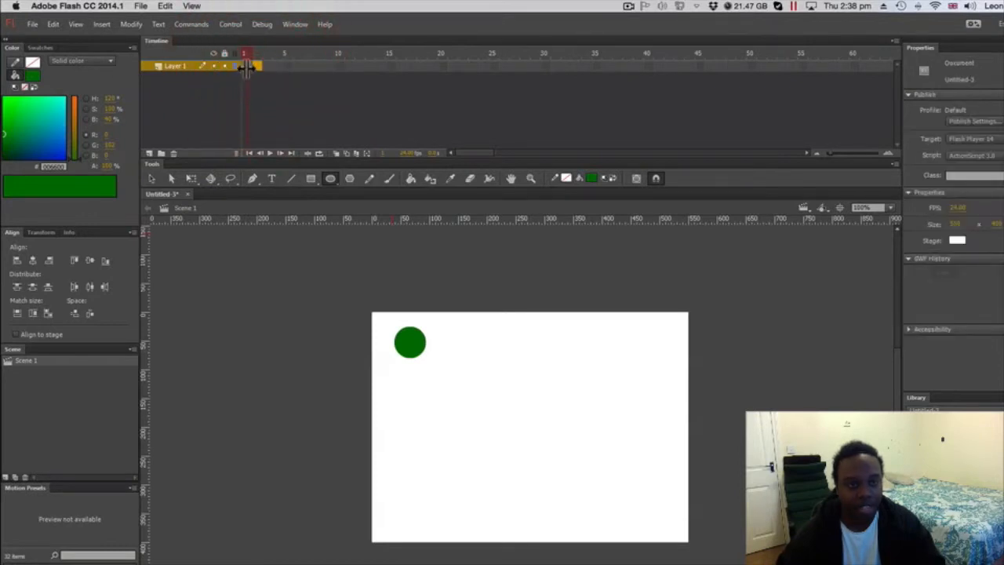
left_click(248, 69)
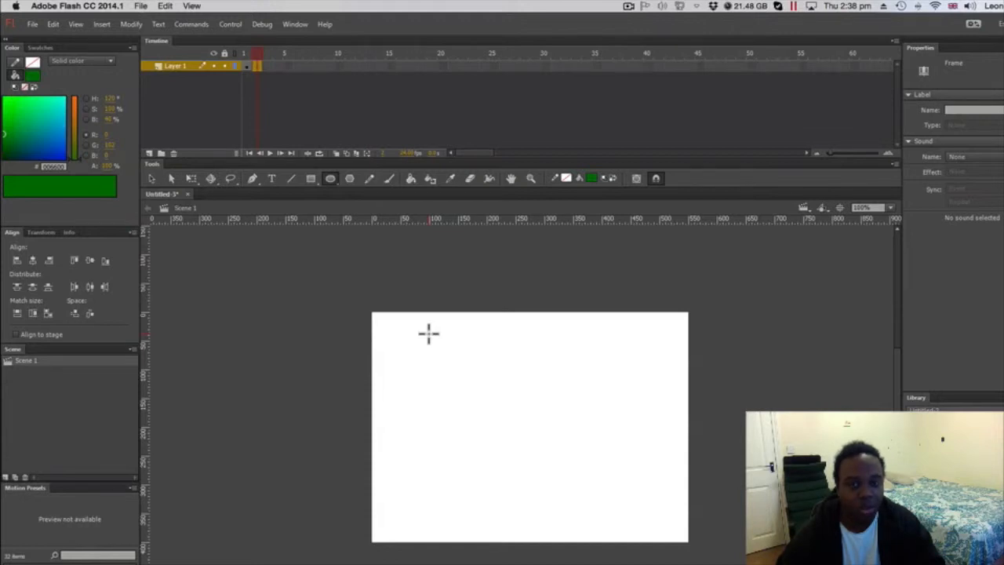
left_click_drag(423, 328, 455, 360)
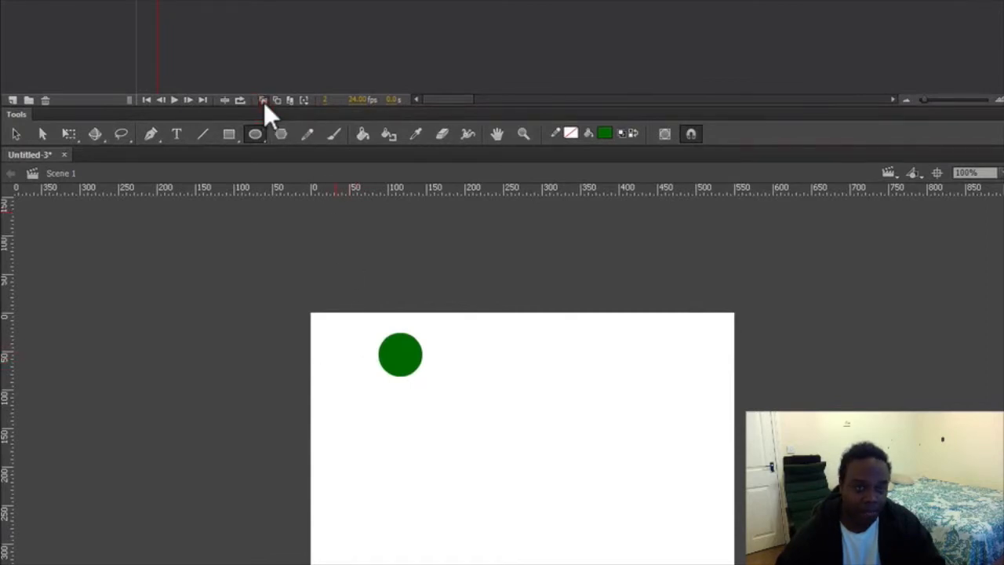
- Turn on onion skinning and move the frame 2 circle about 25 px right to leave a gap from the first
left_click(264, 100)
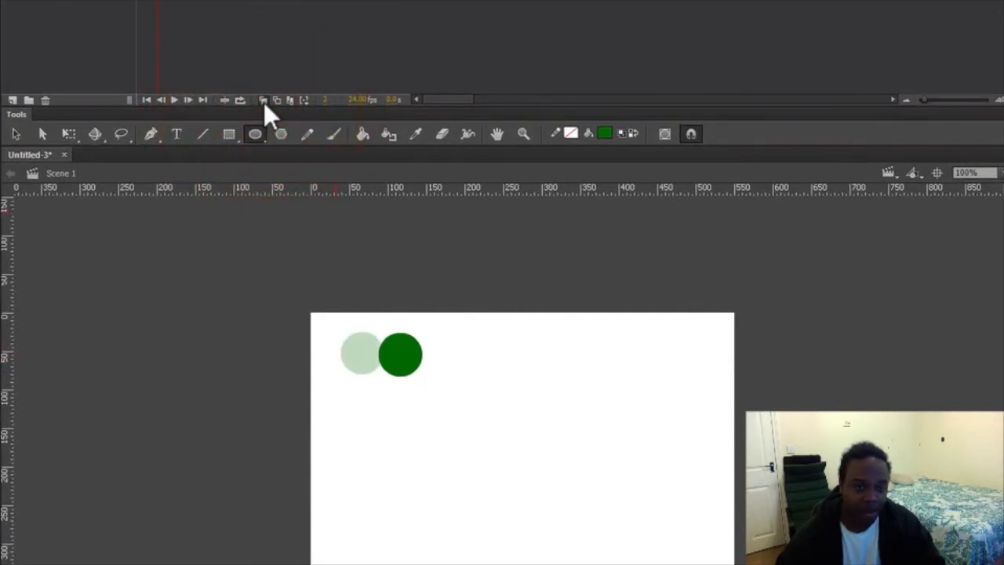
left_click(18, 134)
left_click_drag(391, 353, 412, 353)
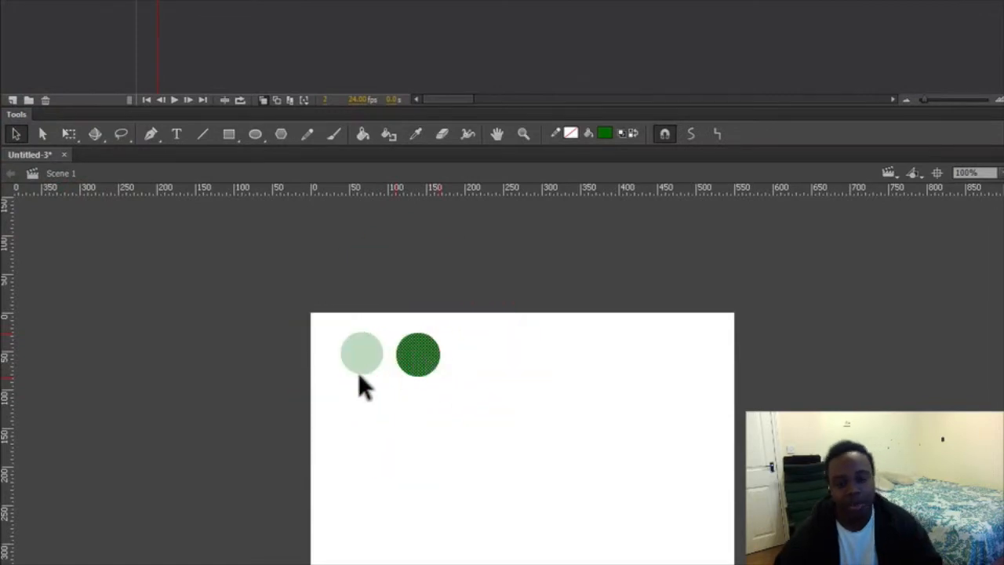
- Add a blank keyframe at frame 3 and draw a red circle about 100 px wide to the right of the green circles
mouse_move(342, 84)
left_mouse_down()
mouse_move(331, 85)
mouse_move(352, 98)
left_mouse_up()
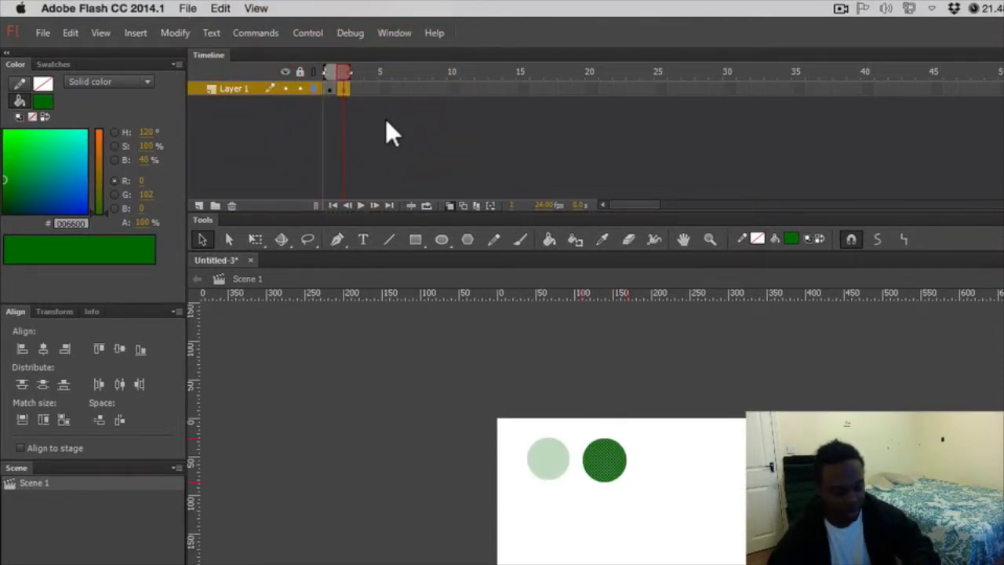
key("F6")
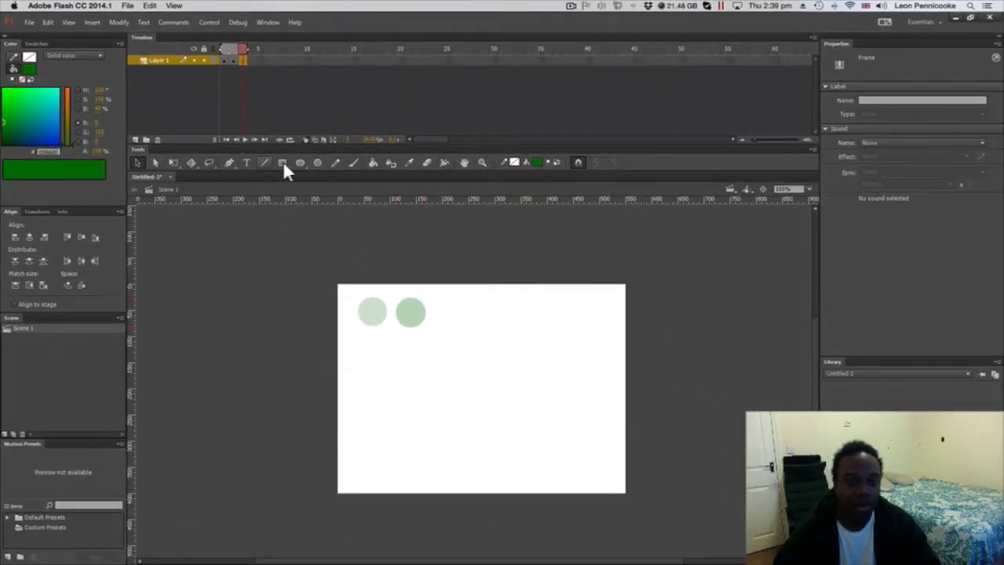
left_click(300, 163)
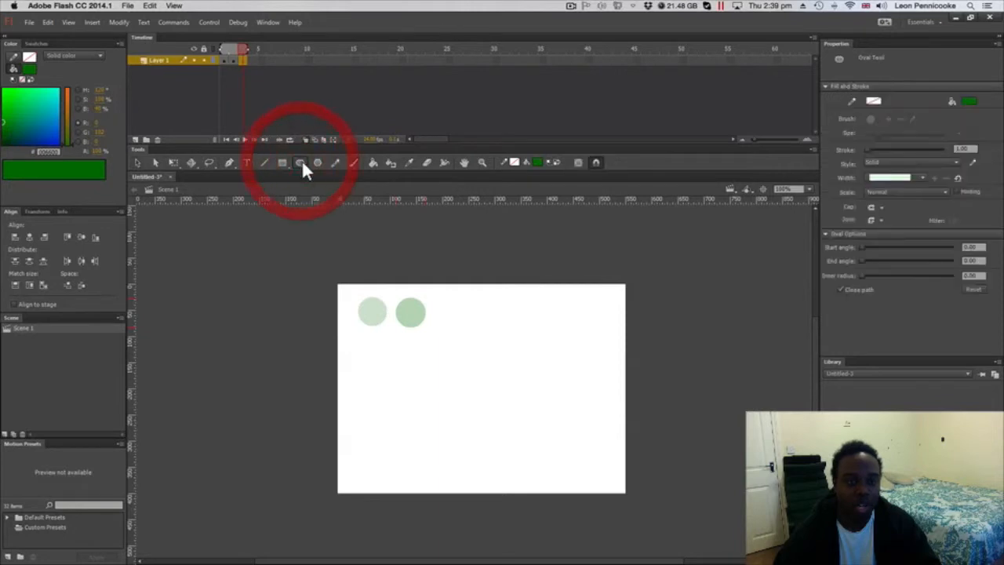
left_click(537, 162)
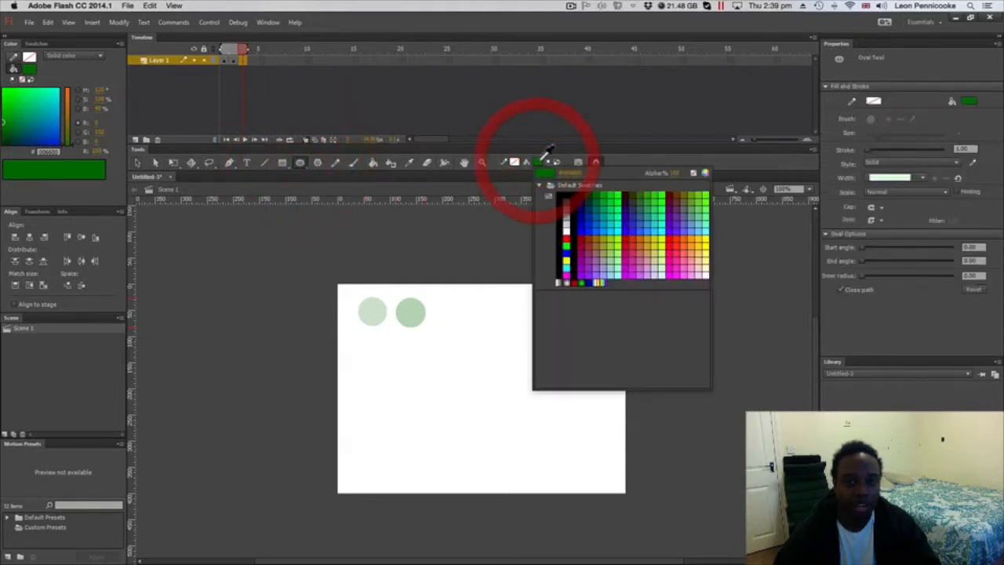
left_click(566, 240)
left_click_drag(444, 302, 495, 353)
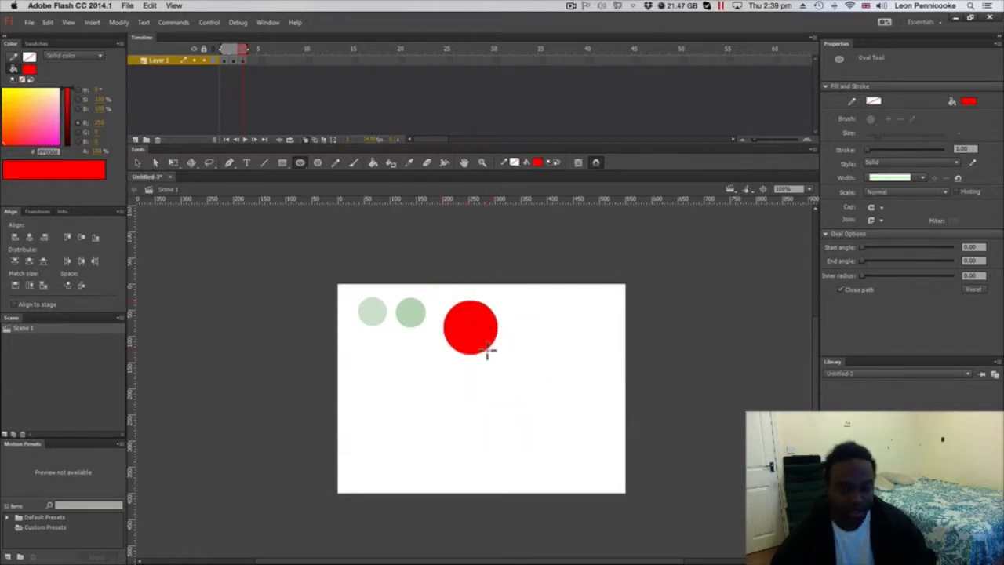
- Add a blank keyframe at frame 4 and draw a yellow circle about 150 px wide near the stage's right edge
key("F7")
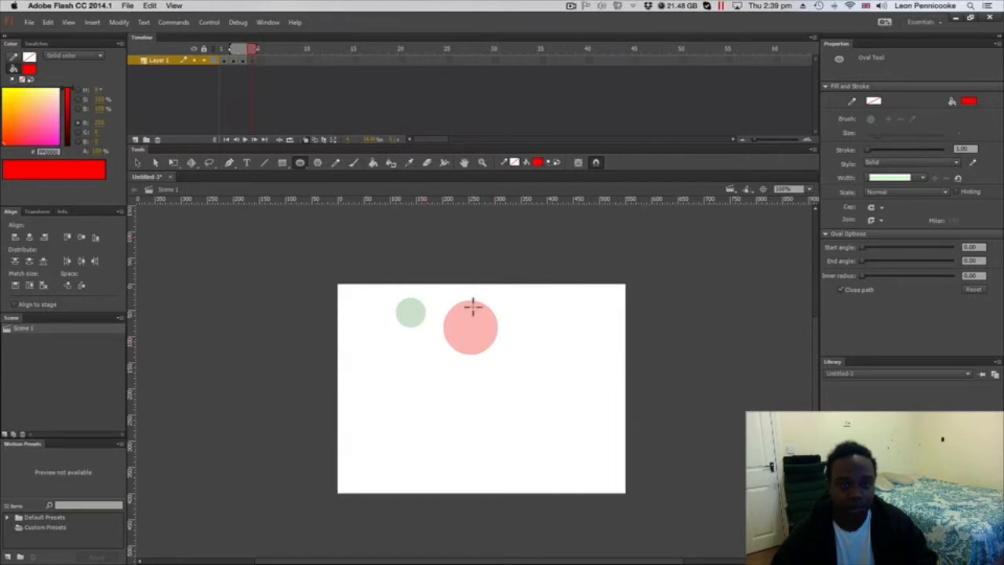
left_click(538, 162)
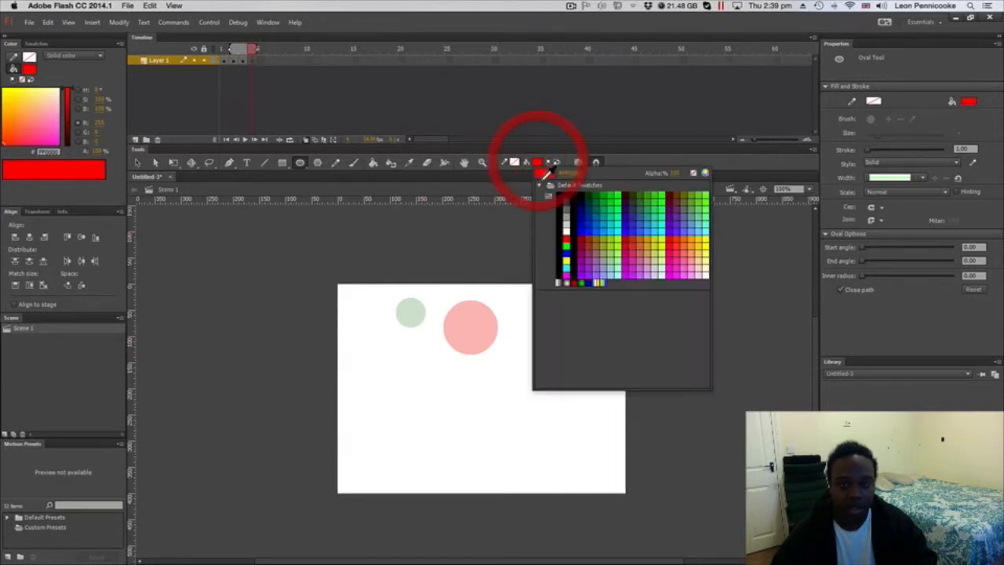
left_click(566, 262)
left_click_drag(525, 321, 602, 397)
- Add a blank keyframe at frame 5 and draw a magenta oval about 85 by 60 px below the yellow circle
key("F7")
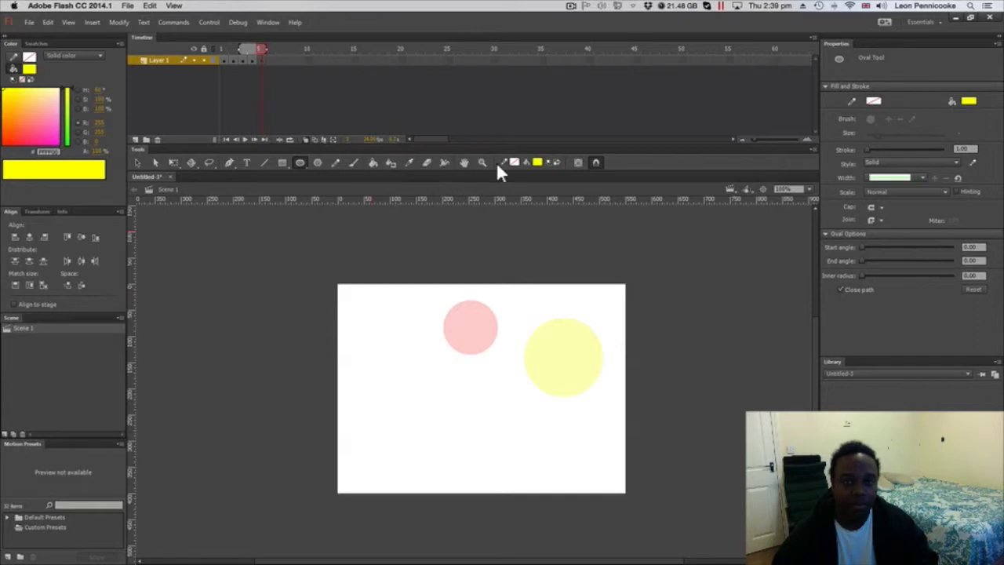
left_click(538, 162)
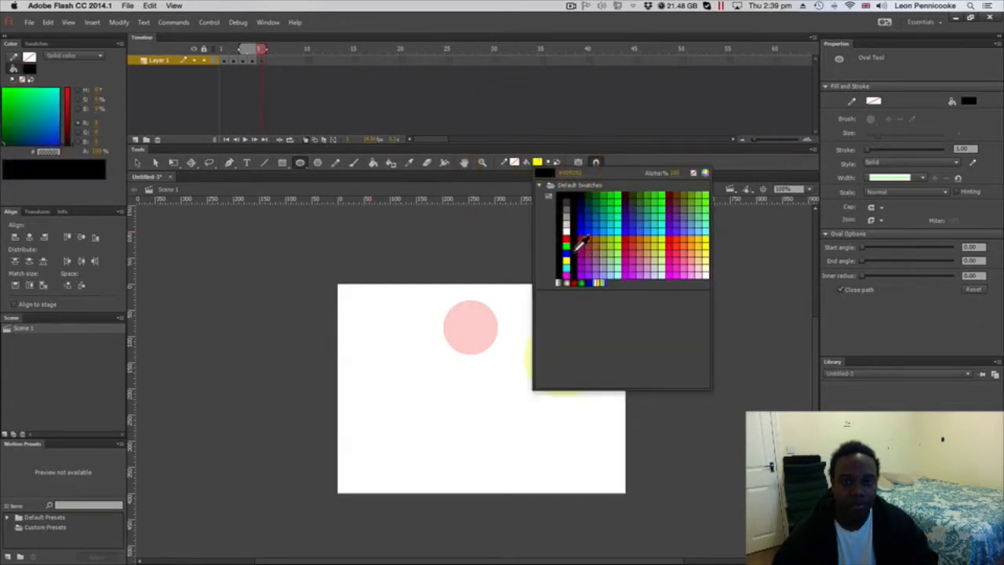
left_click(567, 278)
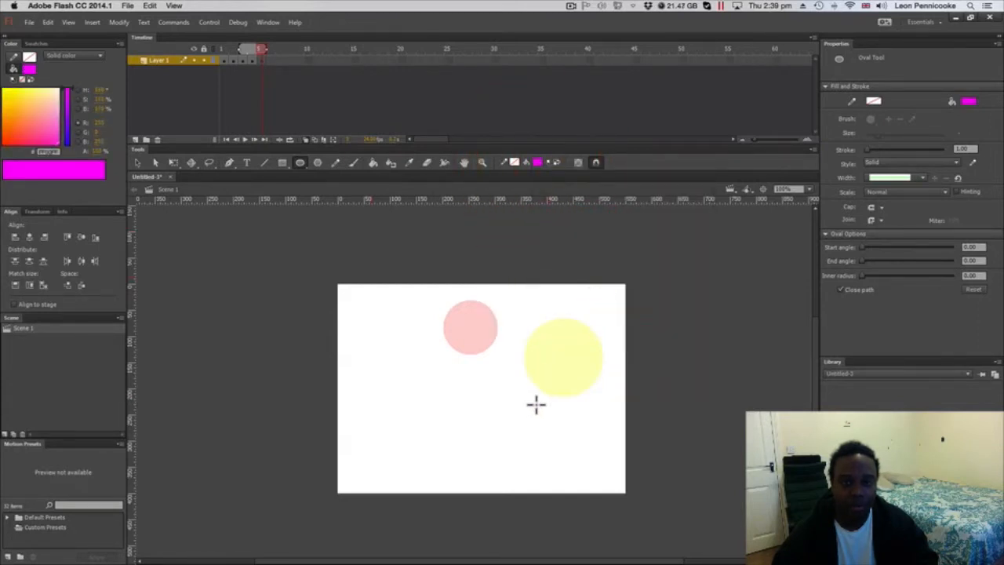
left_click_drag(543, 413, 585, 443)
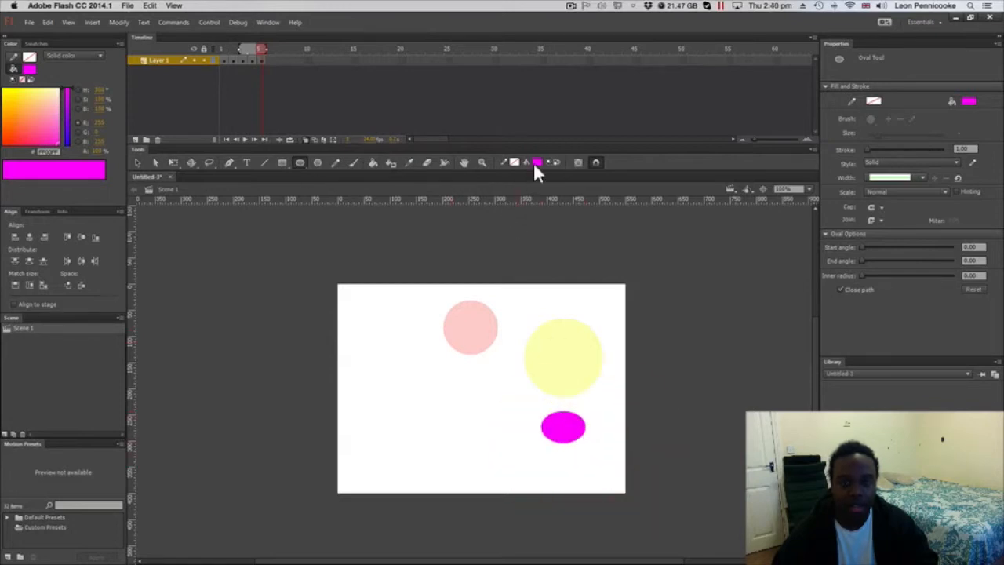
- Draw bright green circles on blank keyframes 6 and 7: about 40 px wide below the magenta oval, then about 45 px wide to its left
left_click(536, 162)
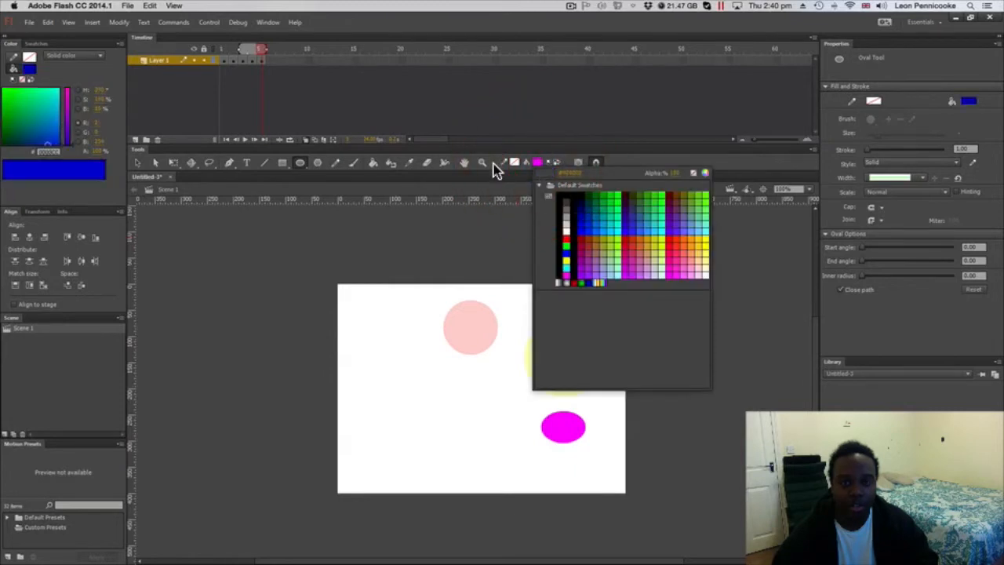
left_click(270, 49)
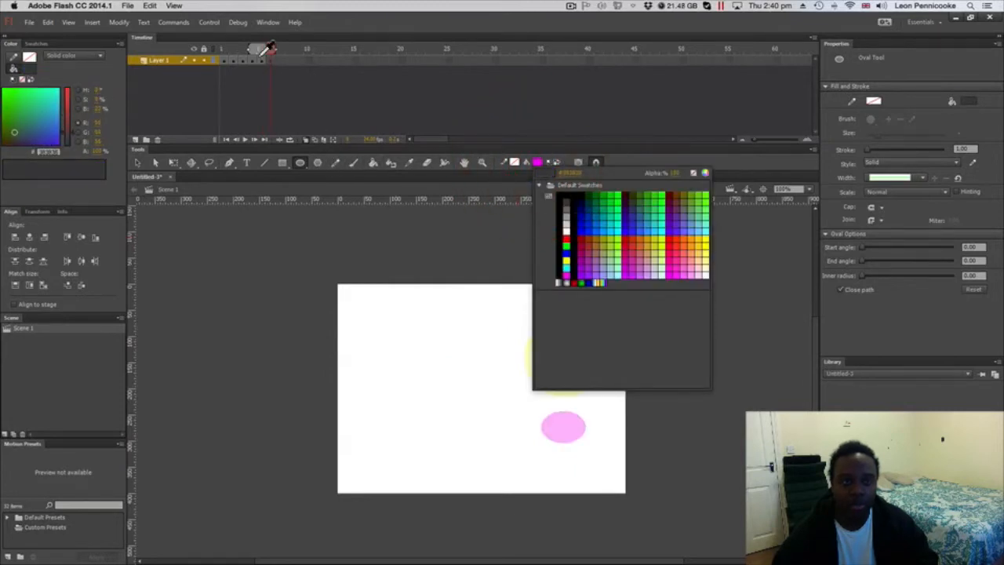
left_click(612, 192)
left_click_drag(543, 455, 565, 476)
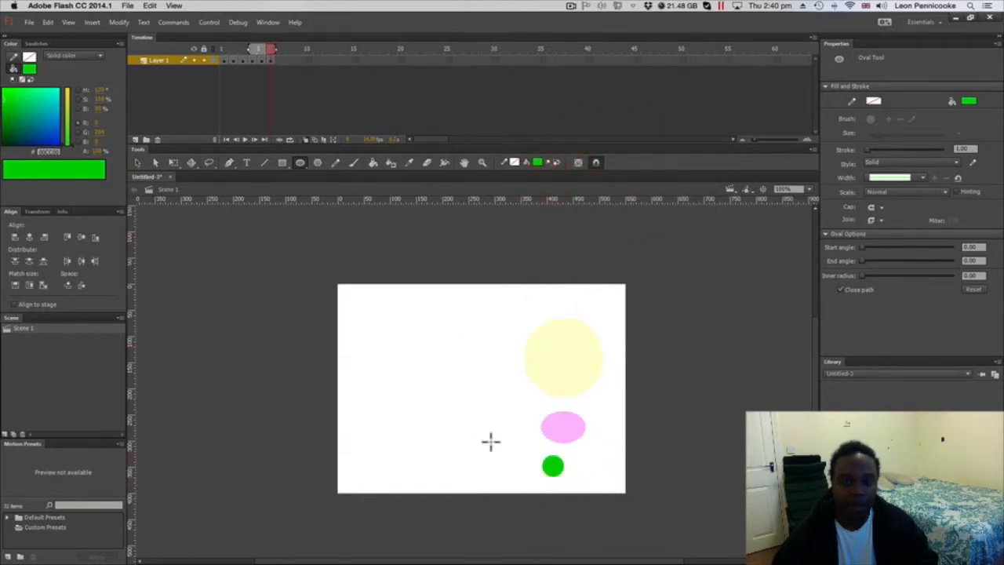
key("F7")
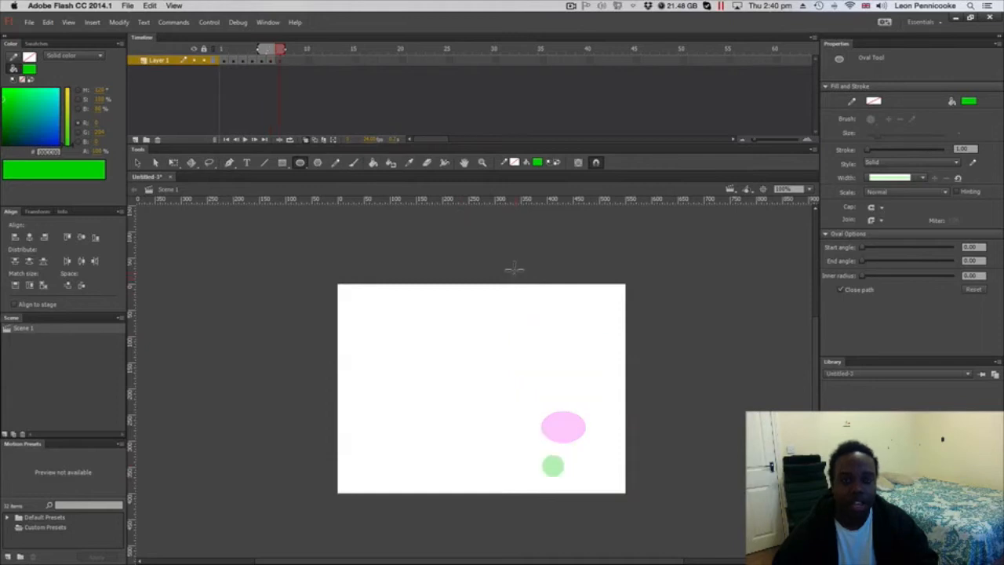
left_click_drag(501, 457, 524, 481)
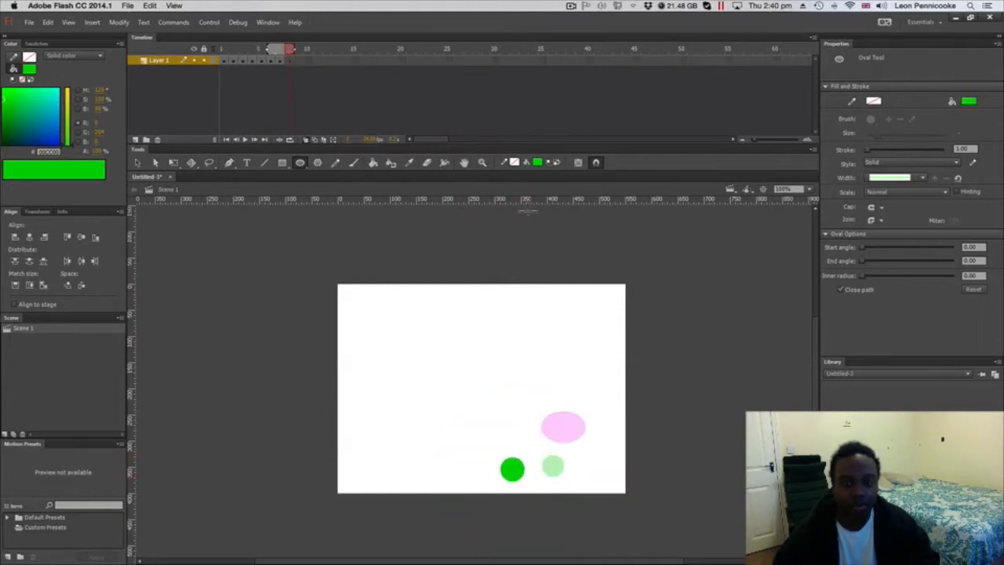
- Add a blank keyframe at frame 8 and draw a black oval about 160 by 120 px left of the green circles
key("F7")
left_click(538, 163)
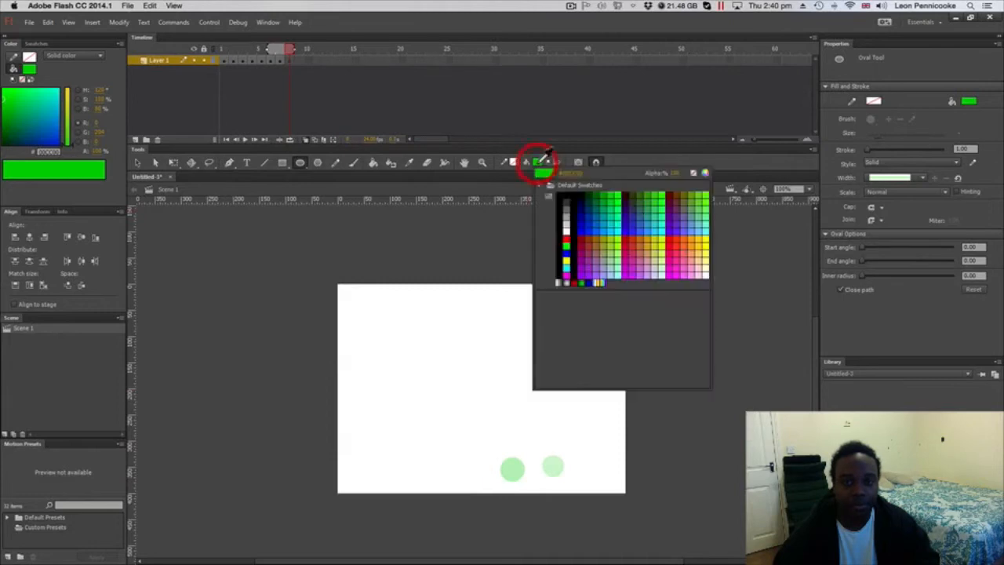
left_click(575, 198)
left_click_drag(411, 417, 492, 480)
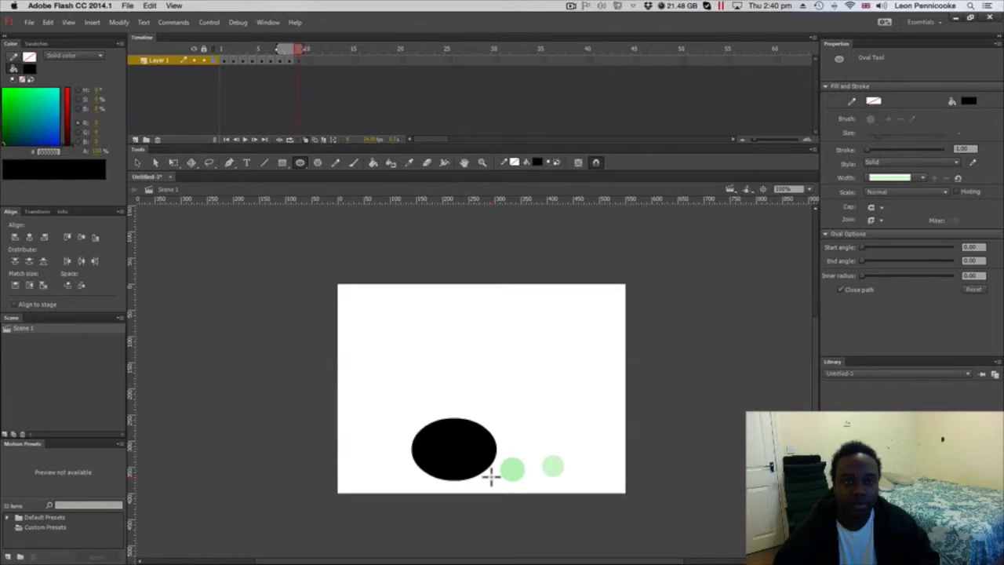
- Draw one small black shape on each of blank keyframes 9 to 11, moving upward: a 45 px circle, a 65 px oval, a 35 px circle
key("F7")
left_click_drag(419, 377, 444, 401)
key("F7")
left_click_drag(413, 333, 447, 349)
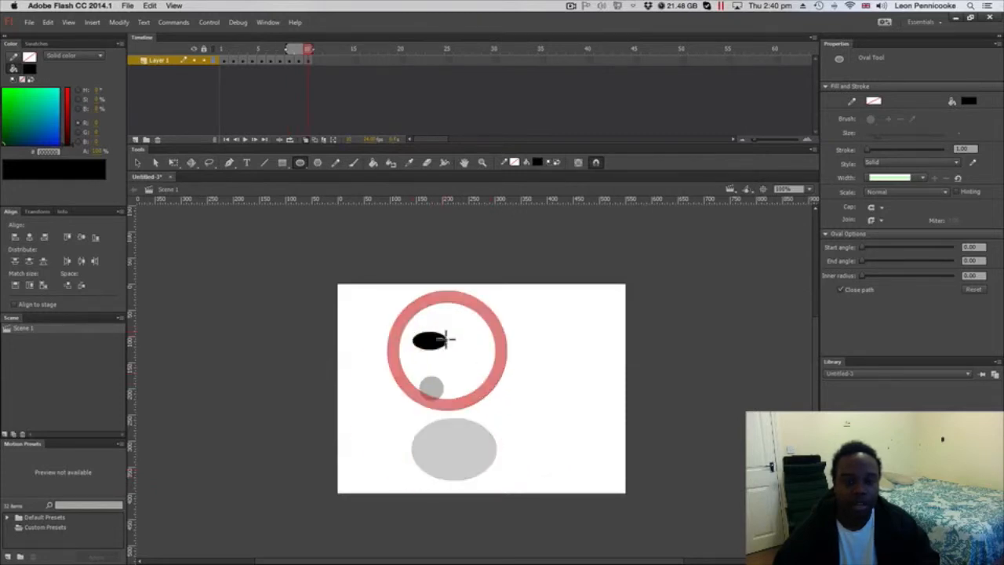
key("F7")
left_click_drag(448, 312, 454, 316)
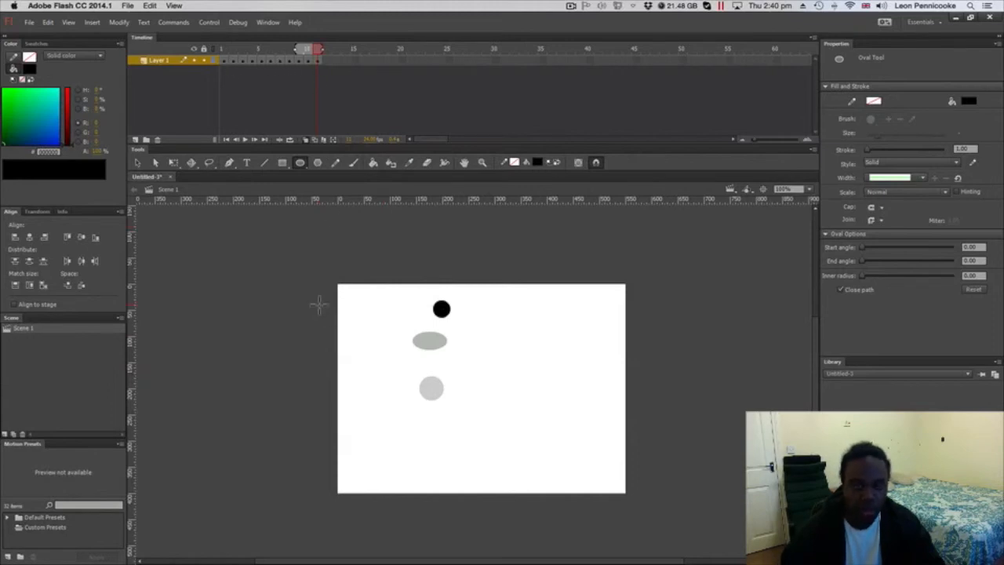
- Test the movie to preview the frame-by-frame animation and close the preview window
key("super+Return")
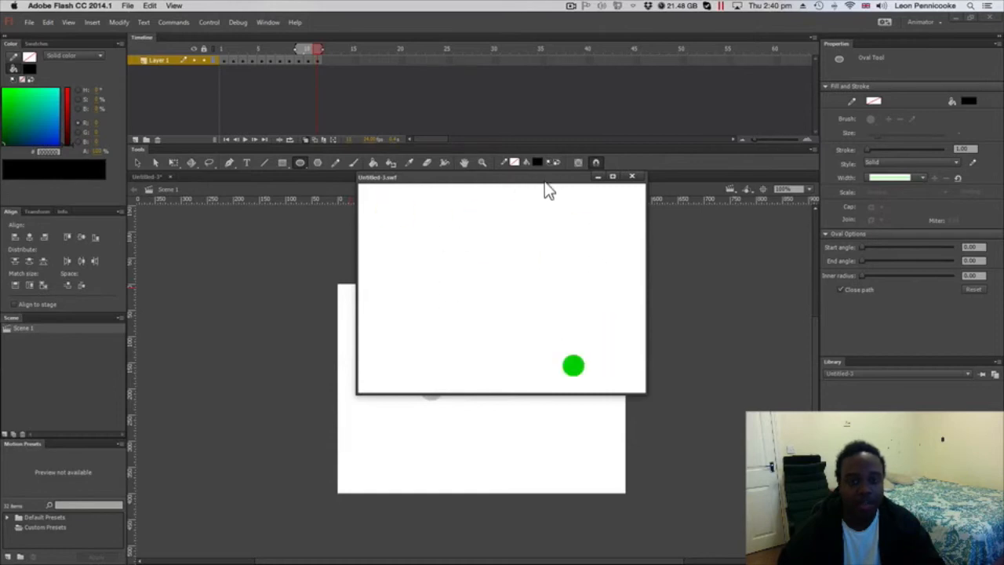
left_click(633, 178)
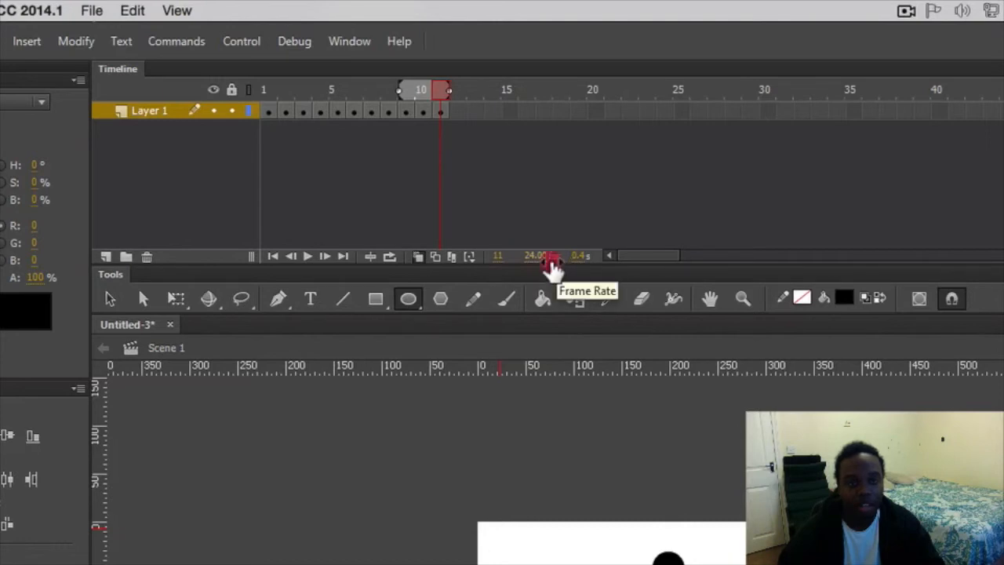
- Lower the frame rate to 3 fps, test the movie at that speed and close the preview
left_click_drag(553, 267, 538, 261)
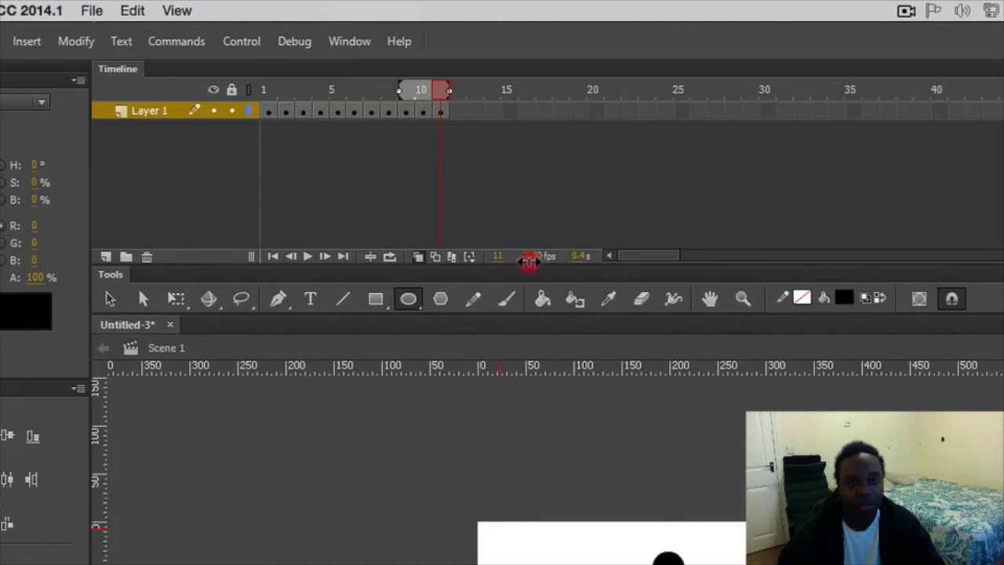
left_click_drag(529, 261, 544, 267)
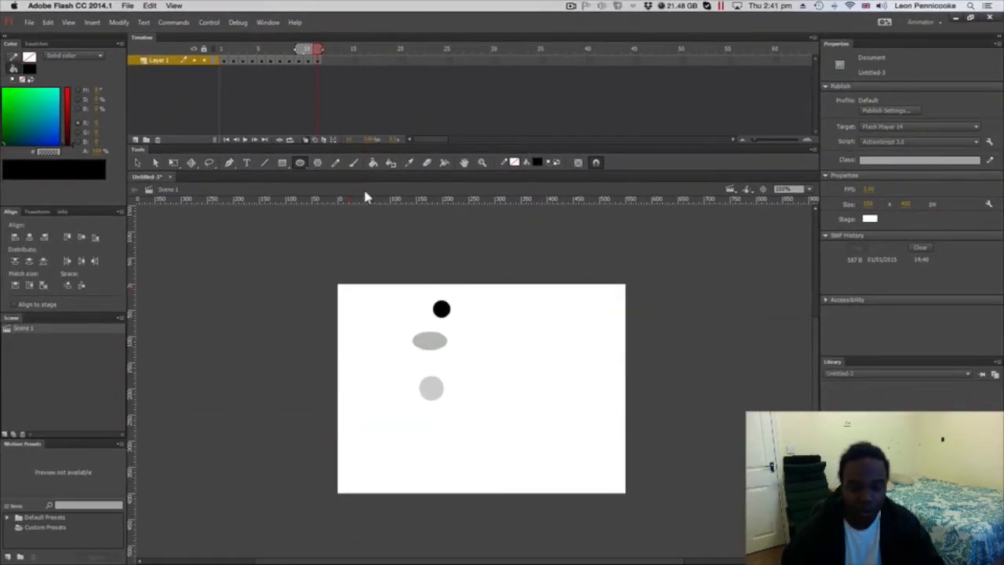
key("super+Return")
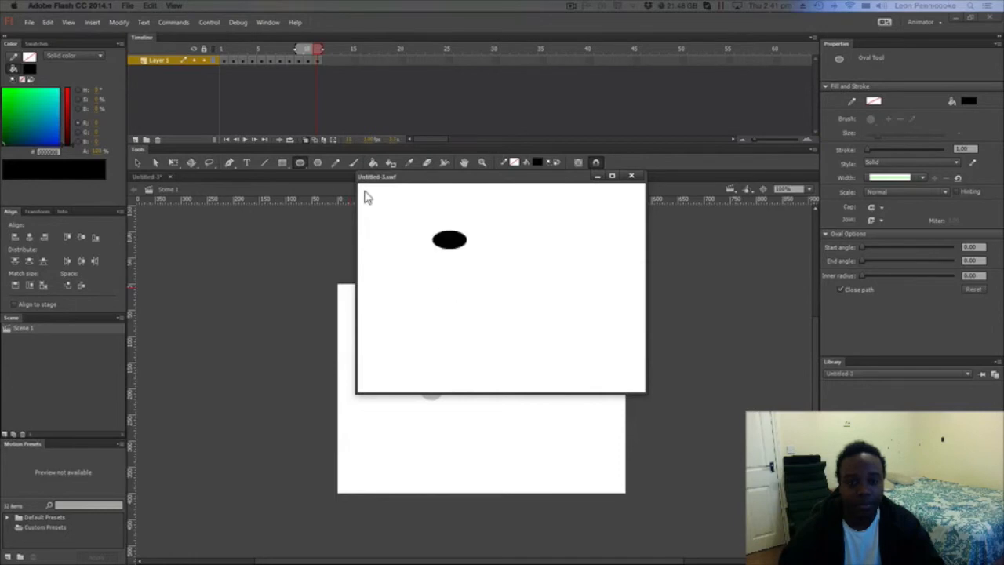
left_click(630, 175)
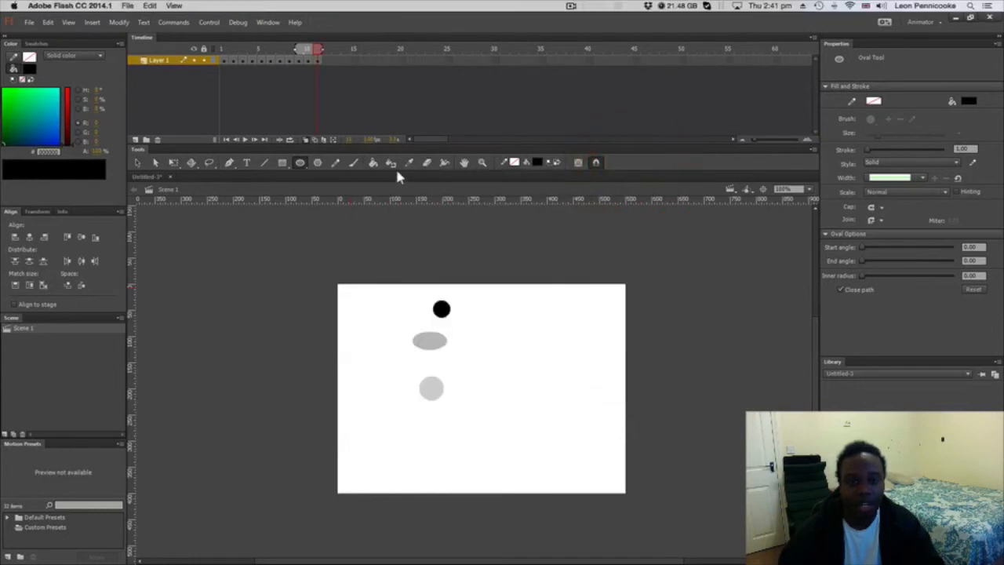
- Set the frame rate to 6 fps, test the movie again and close the preview
left_click(362, 138)
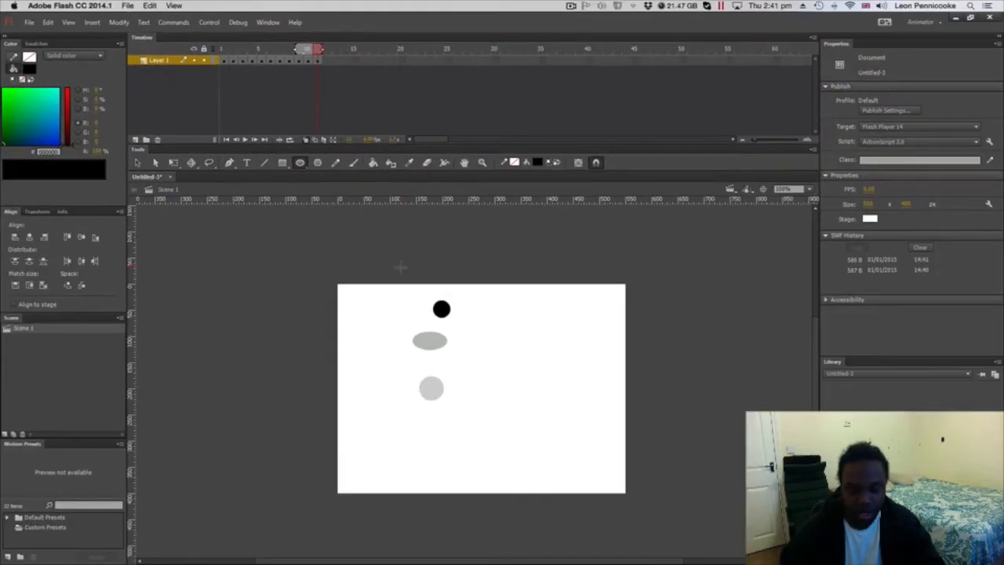
key("super+Return")
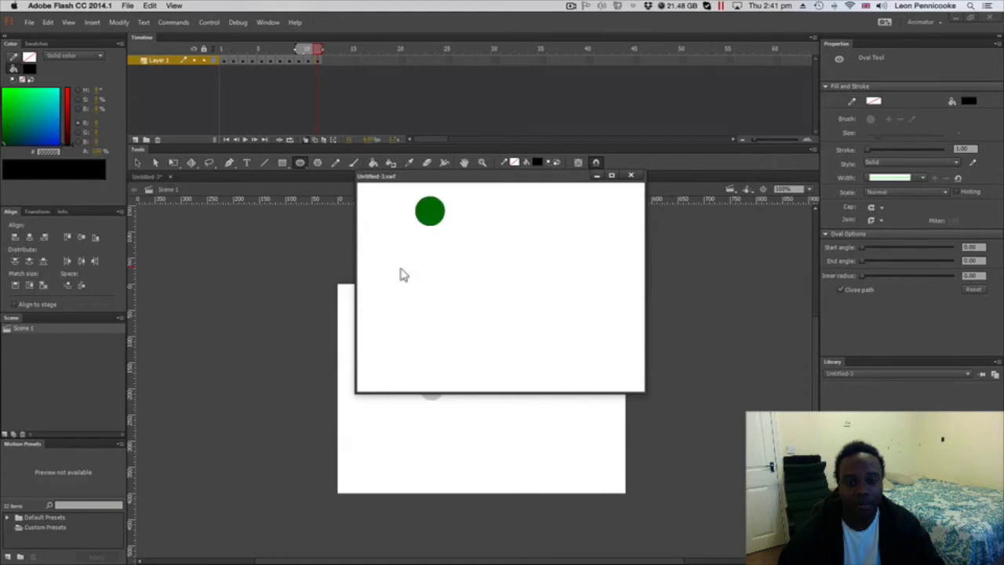
left_click(633, 176)
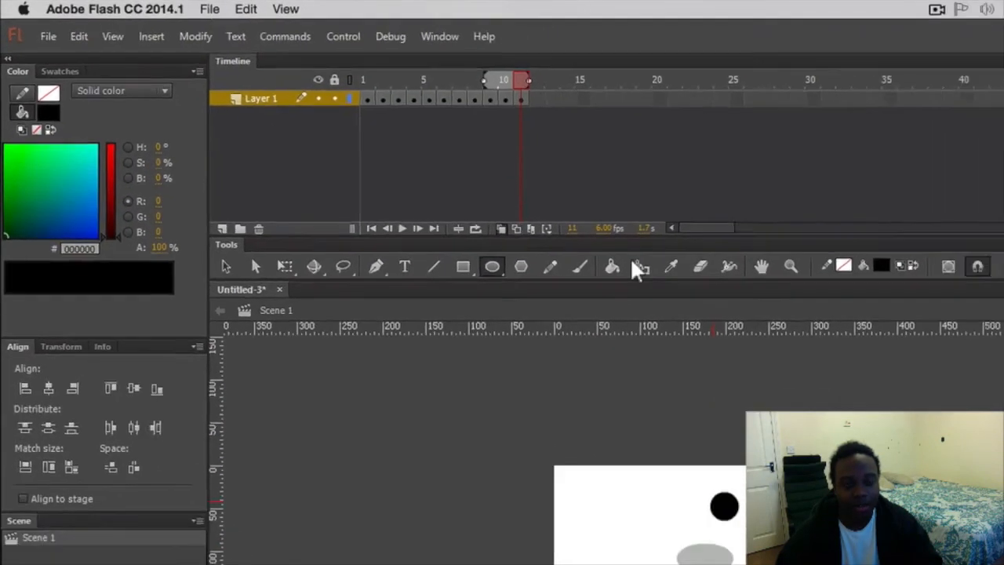